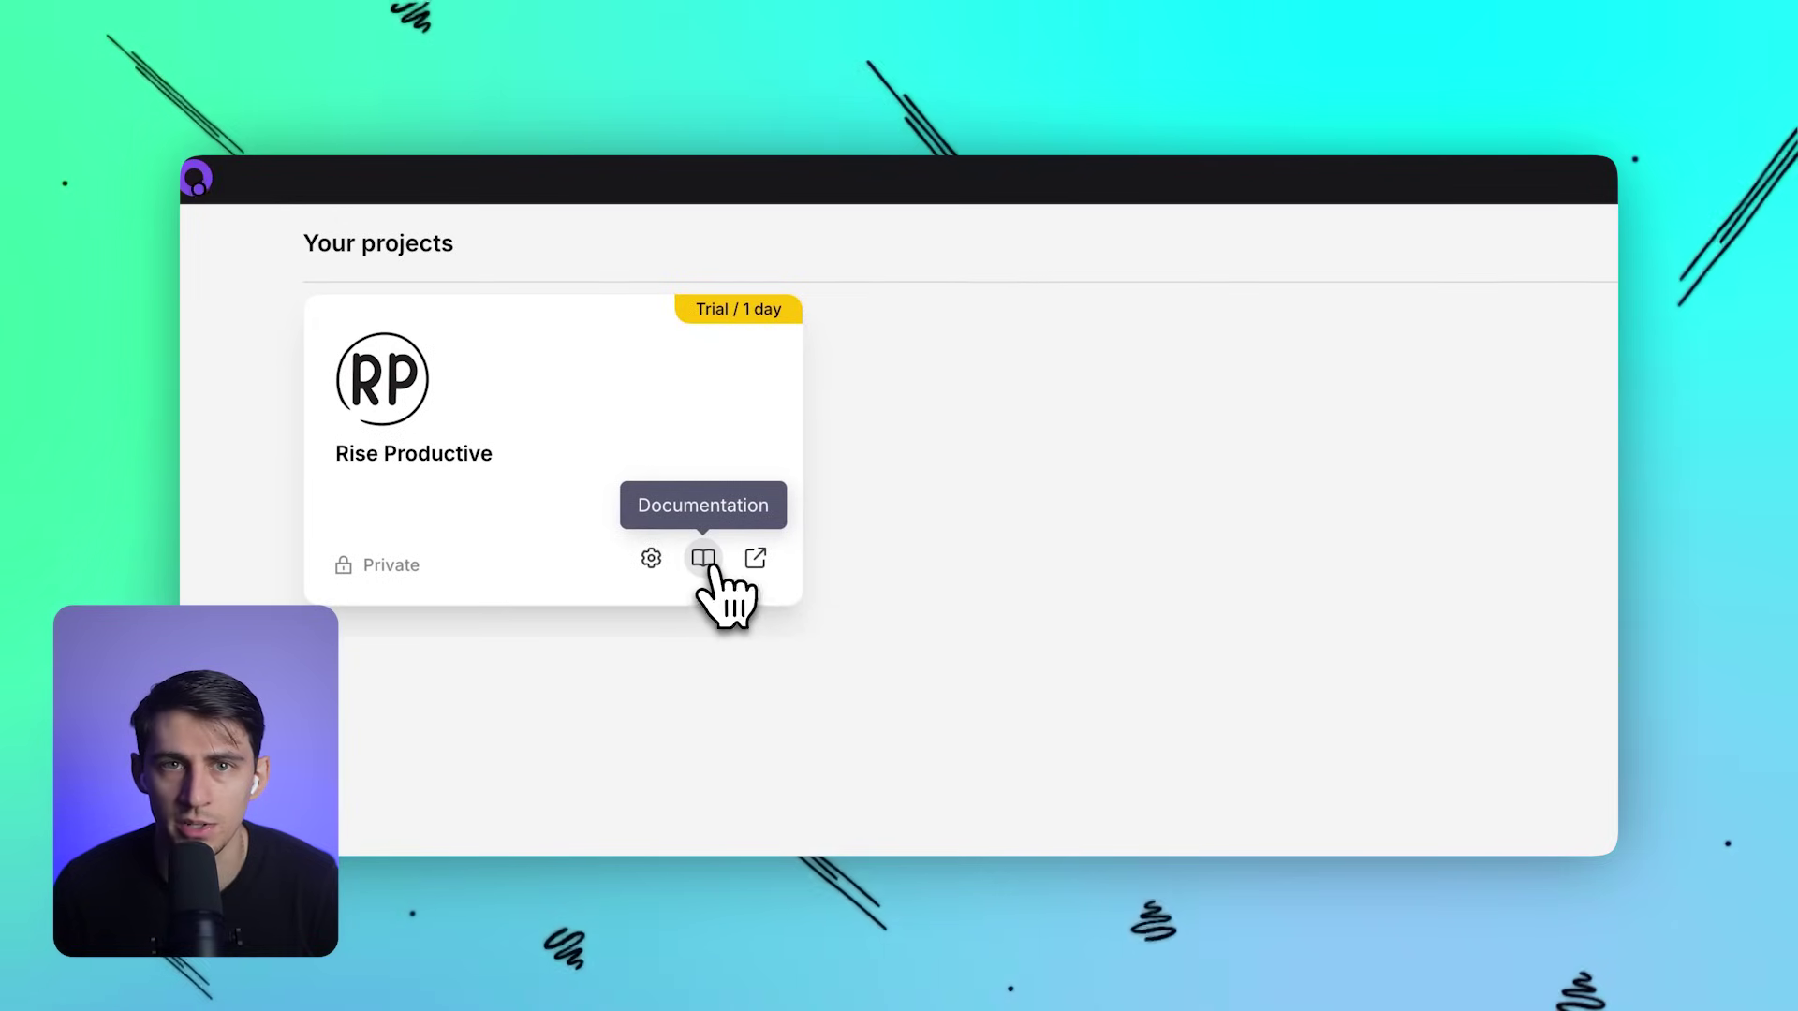
# - Open Rise Productive's documentation and view the Create options for How-to guides
pyautogui.click(704, 560)
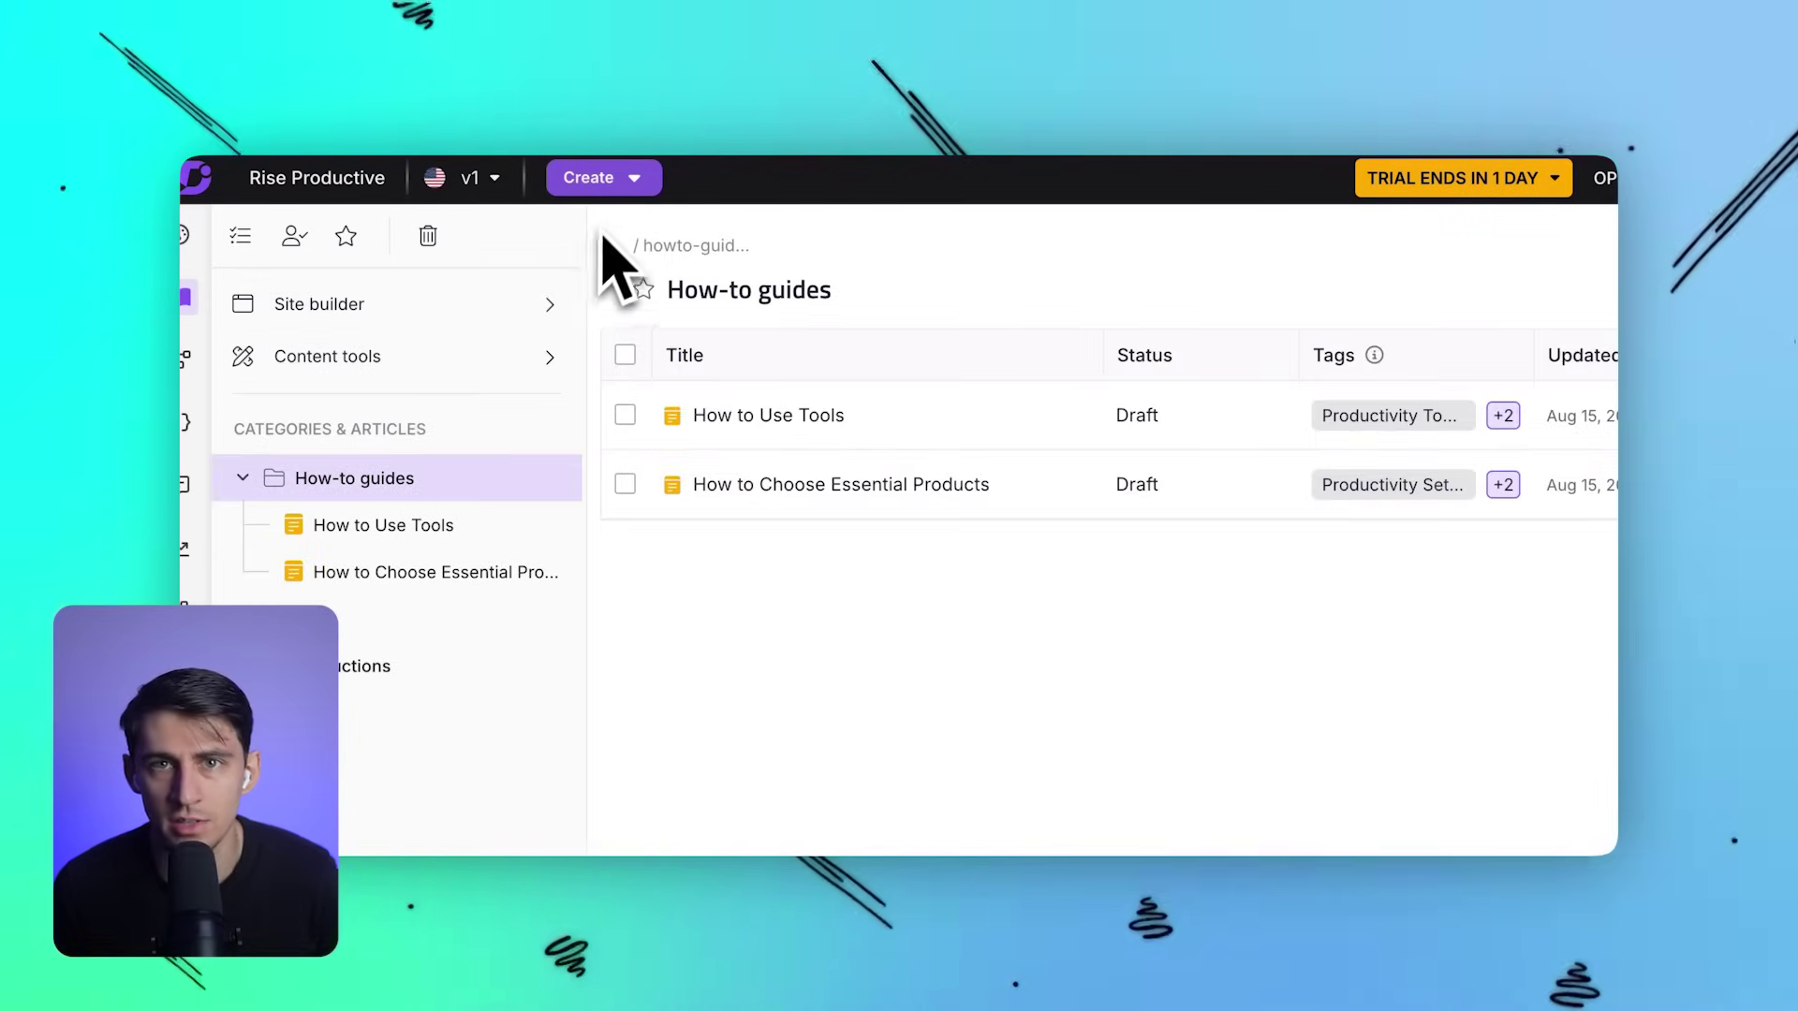
pyautogui.click(614, 197)
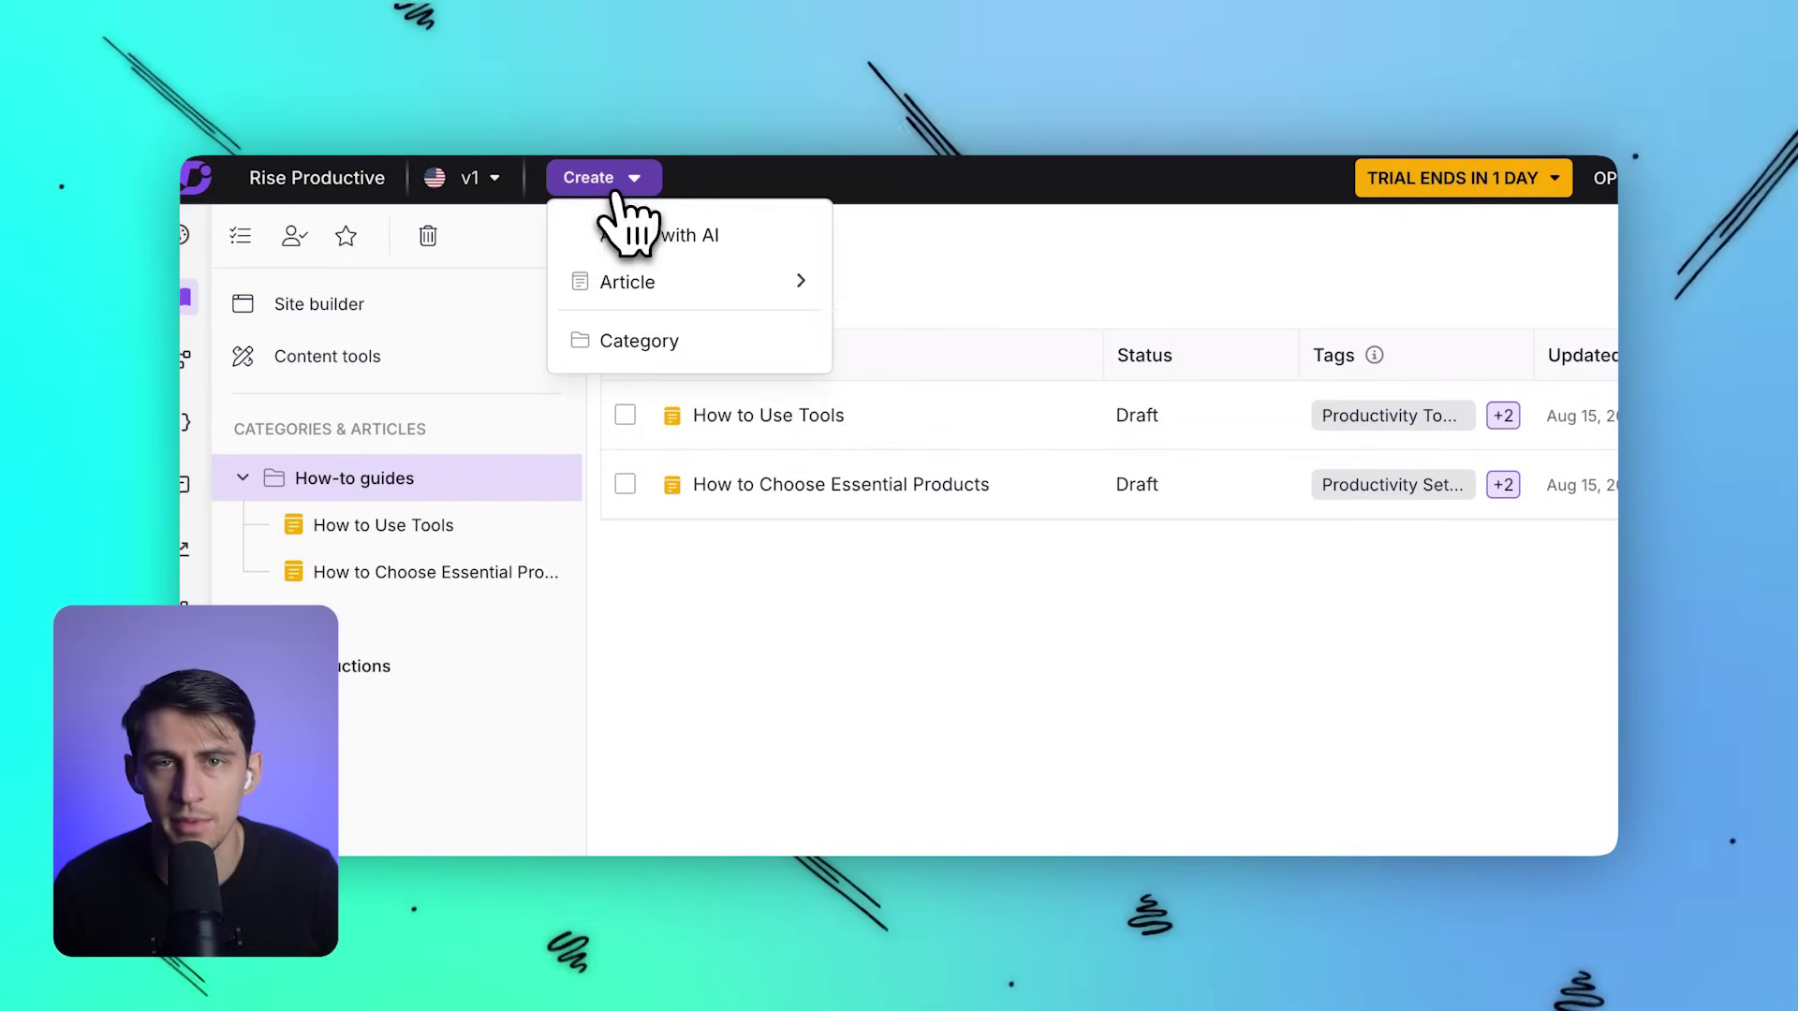
# - Start an AI article from 'Explain how to create new projects in Document 360', sourcing This Workspace & Web
pyautogui.click(597, 240)
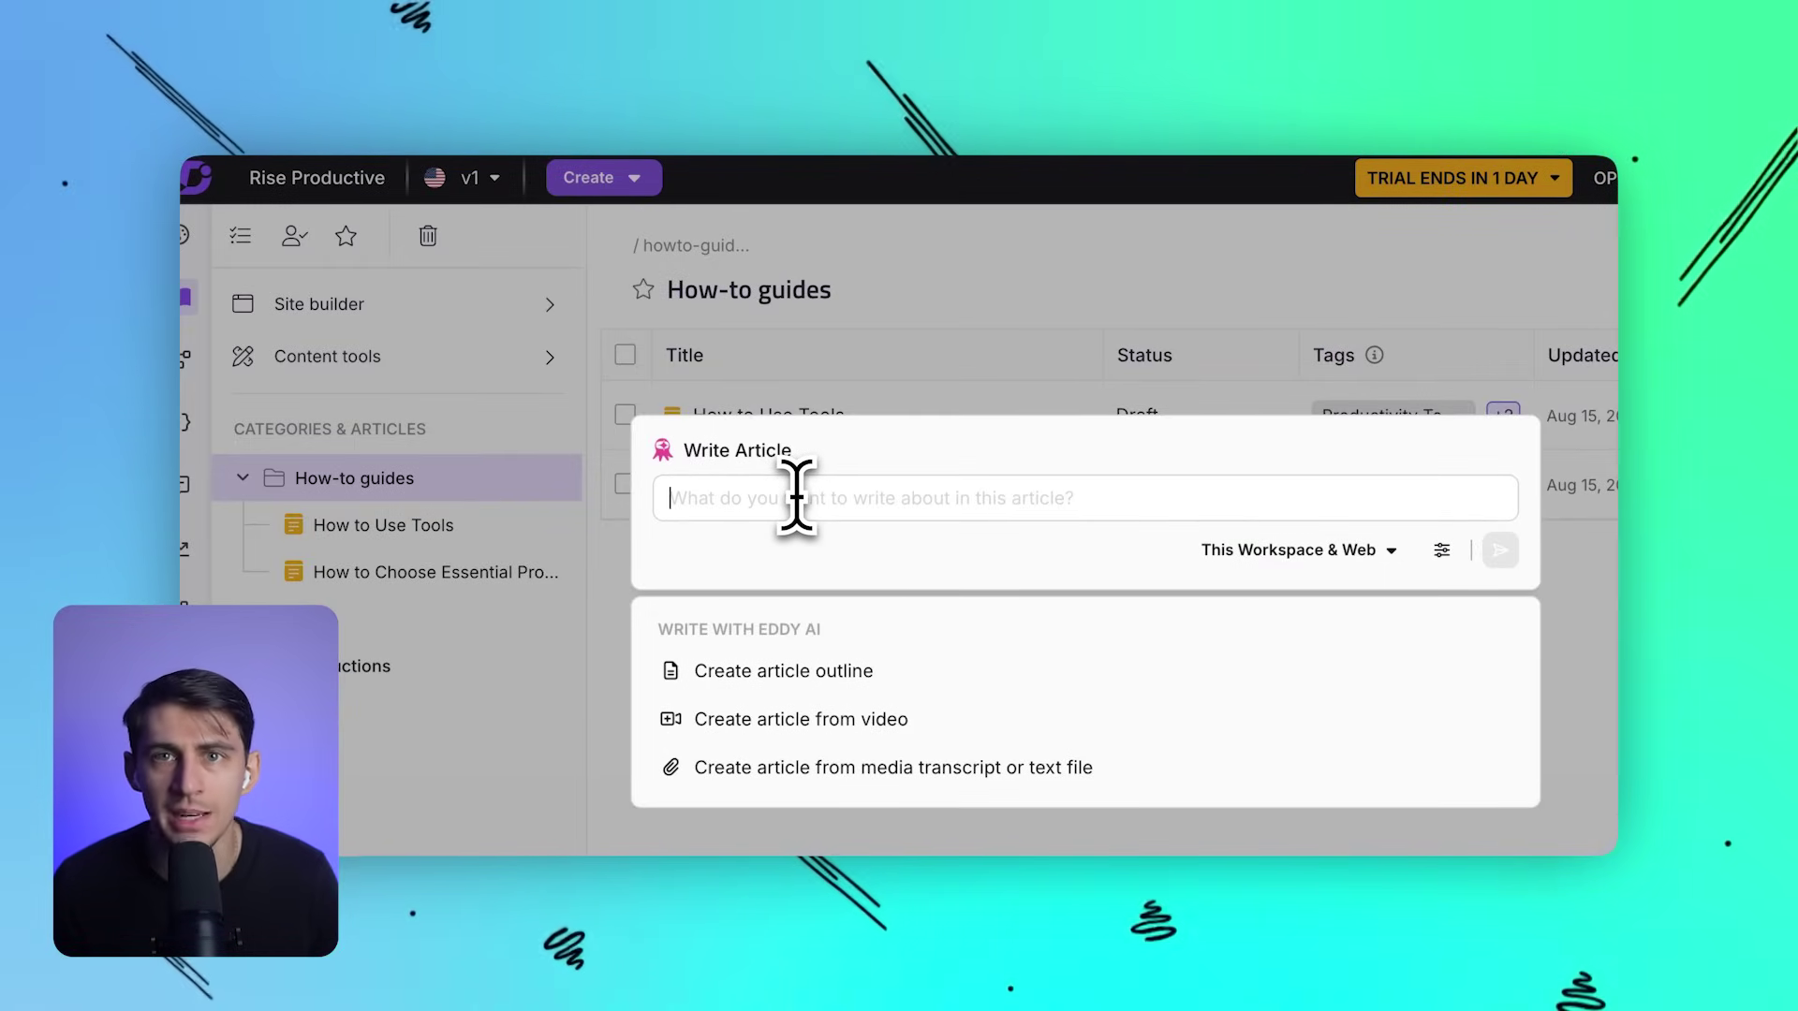
pyautogui.write('Explain how to create new projects in Document 360')
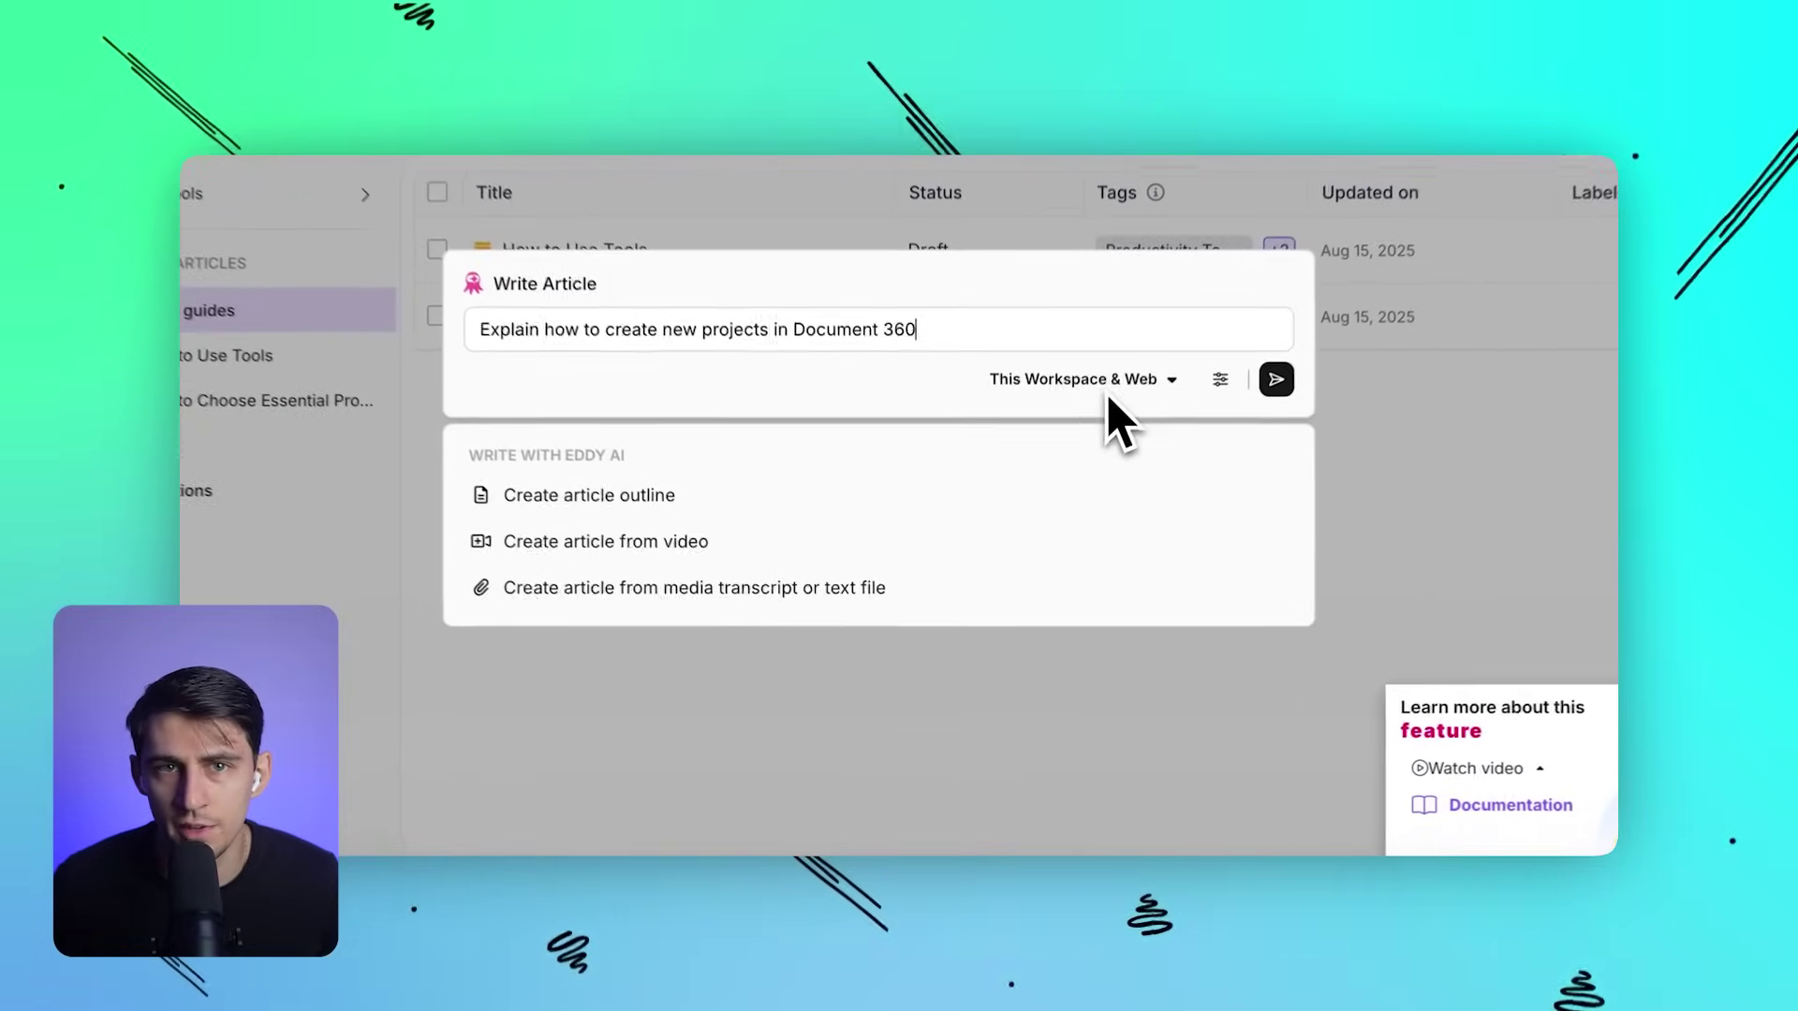
pyautogui.click(1120, 368)
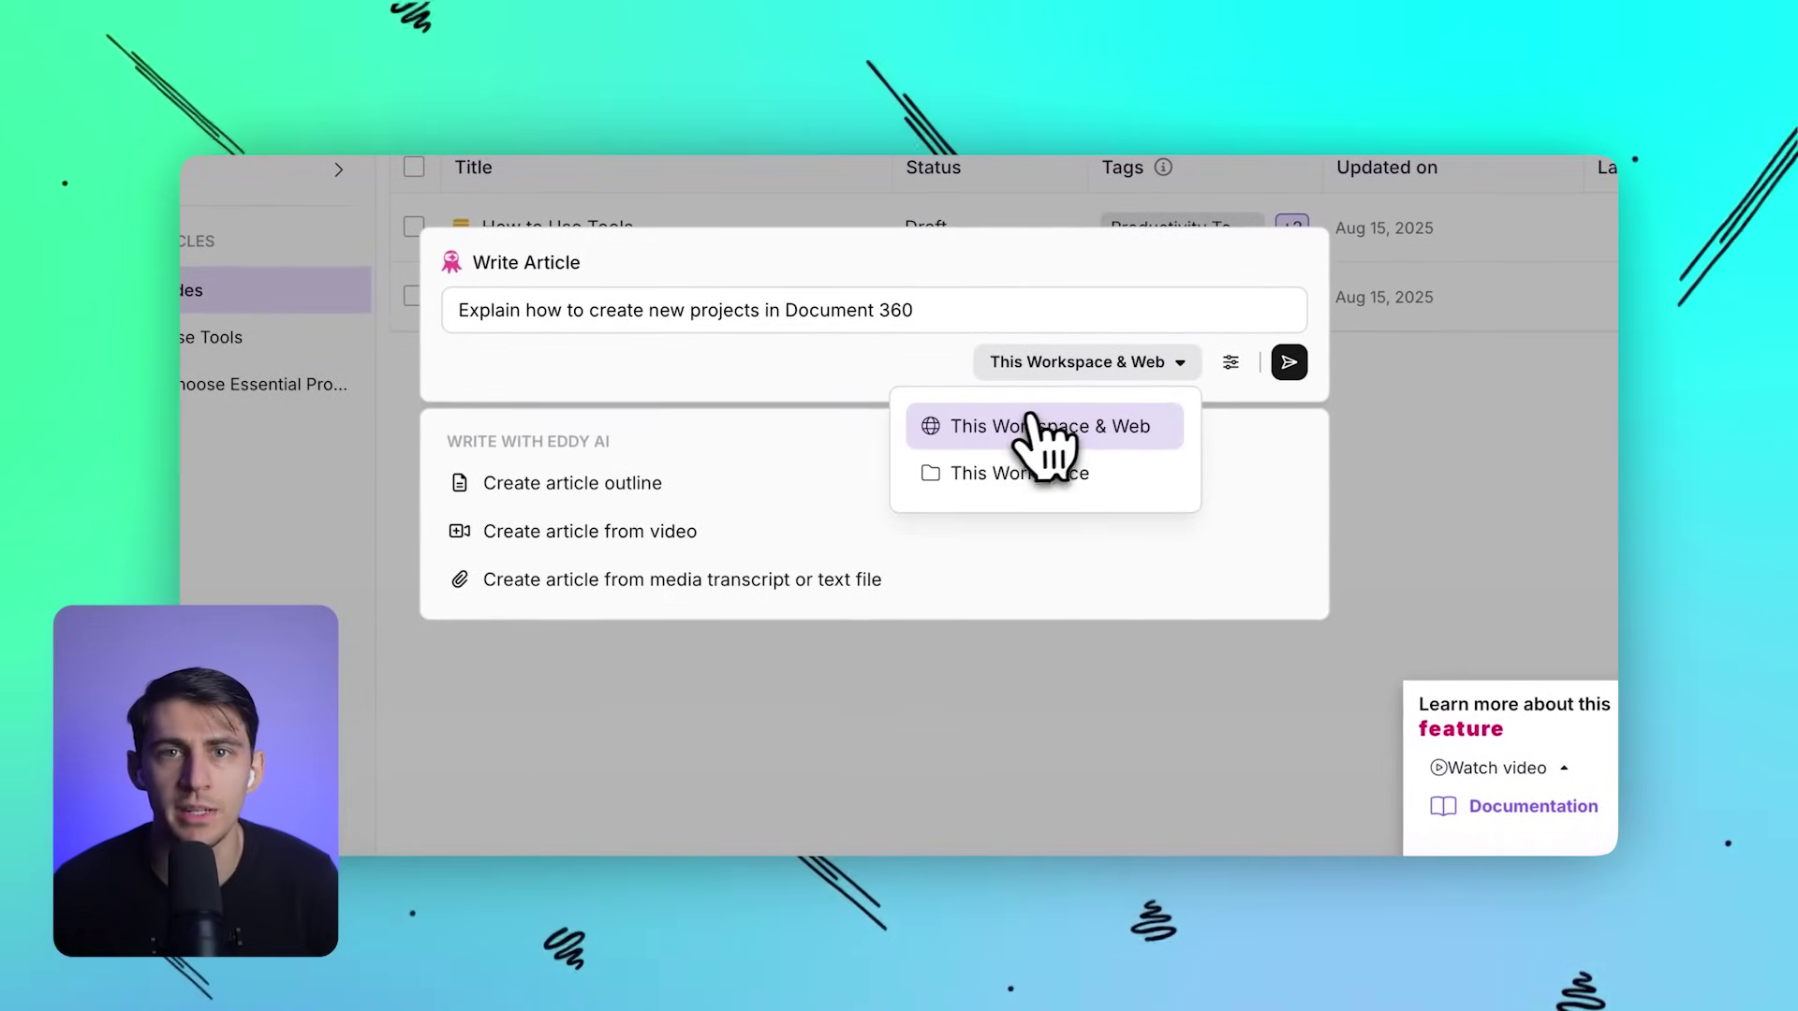
pyautogui.click(1093, 447)
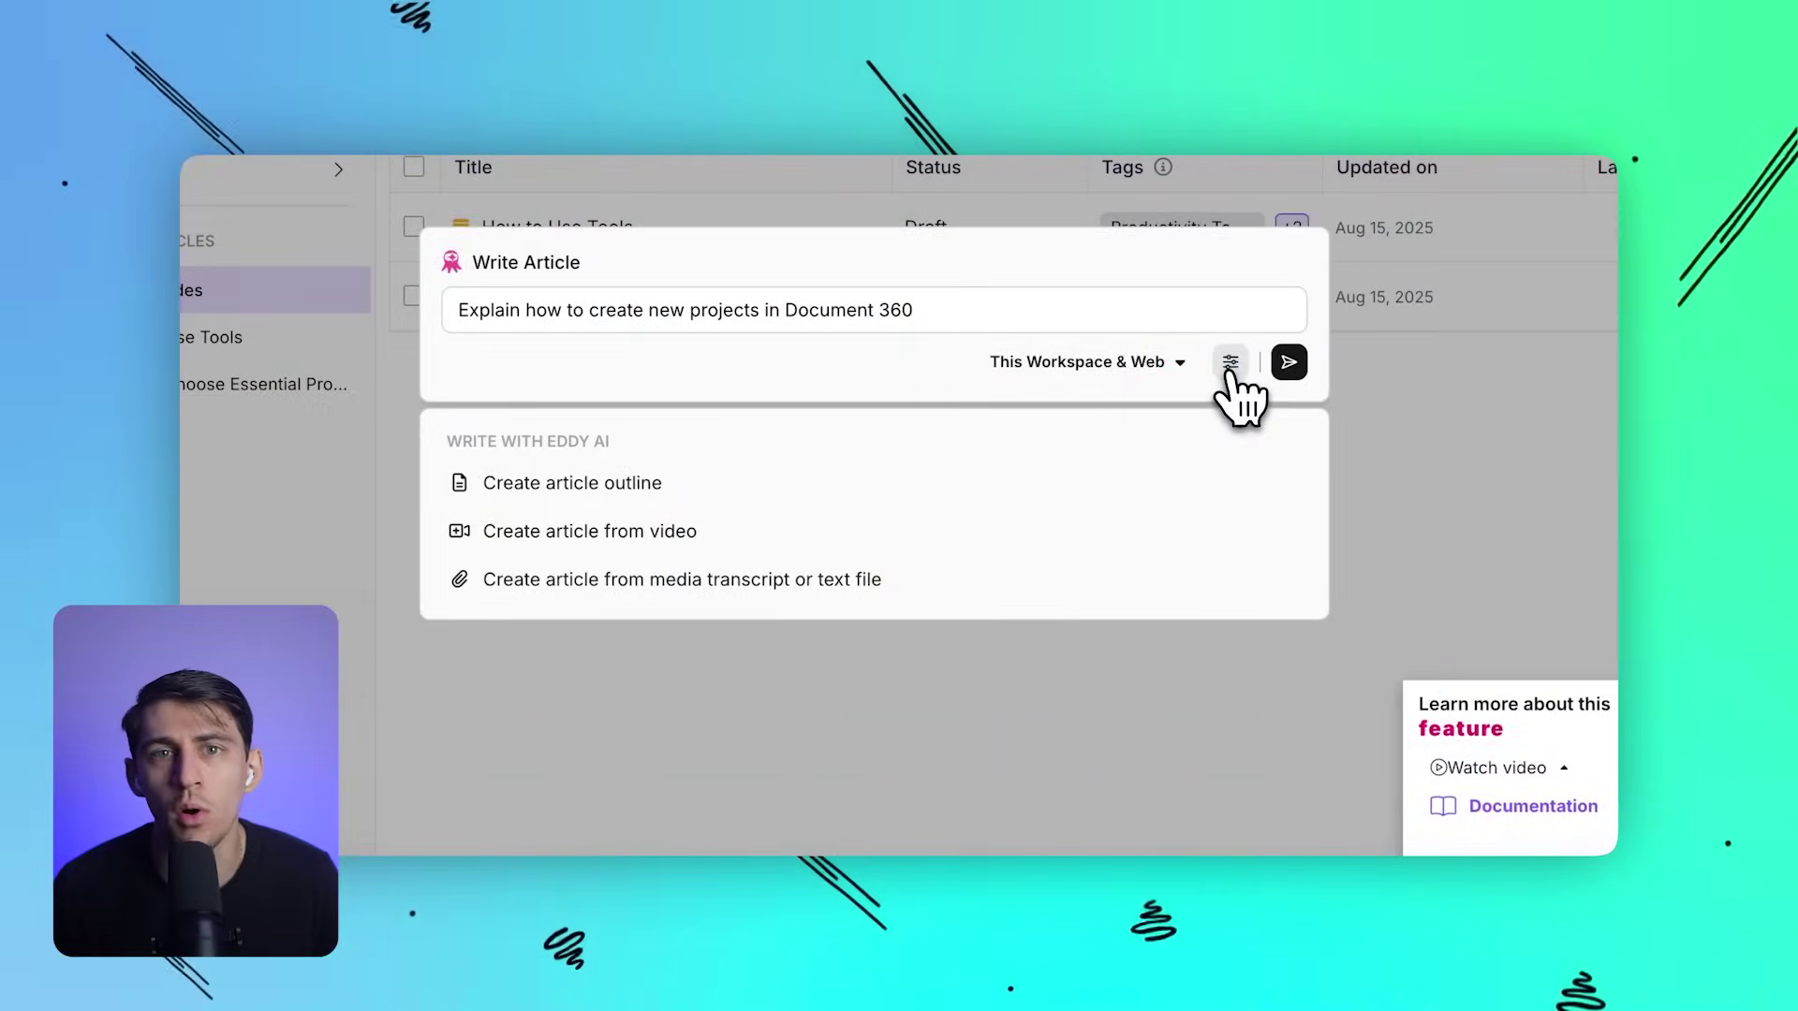
pyautogui.click(1230, 365)
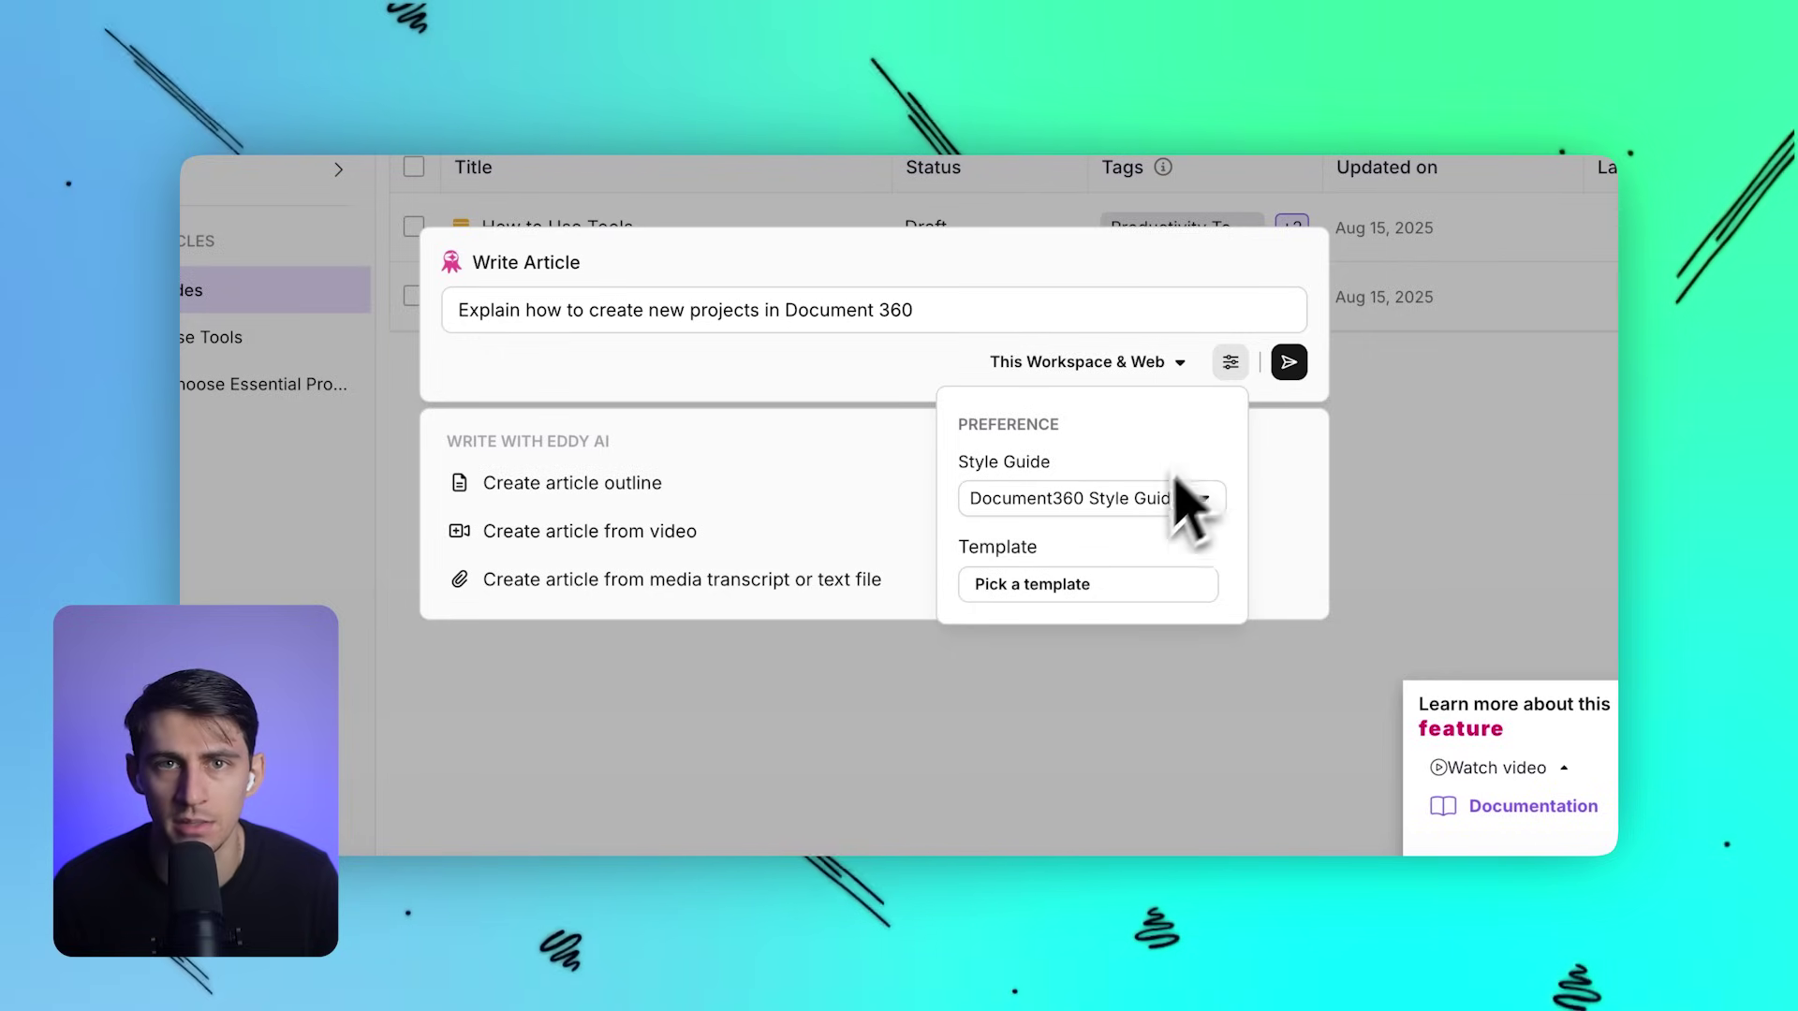
# - Apply the Essential Microsoft Style Guide and the How to Use Tools template to the AI article
pyautogui.click(1138, 504)
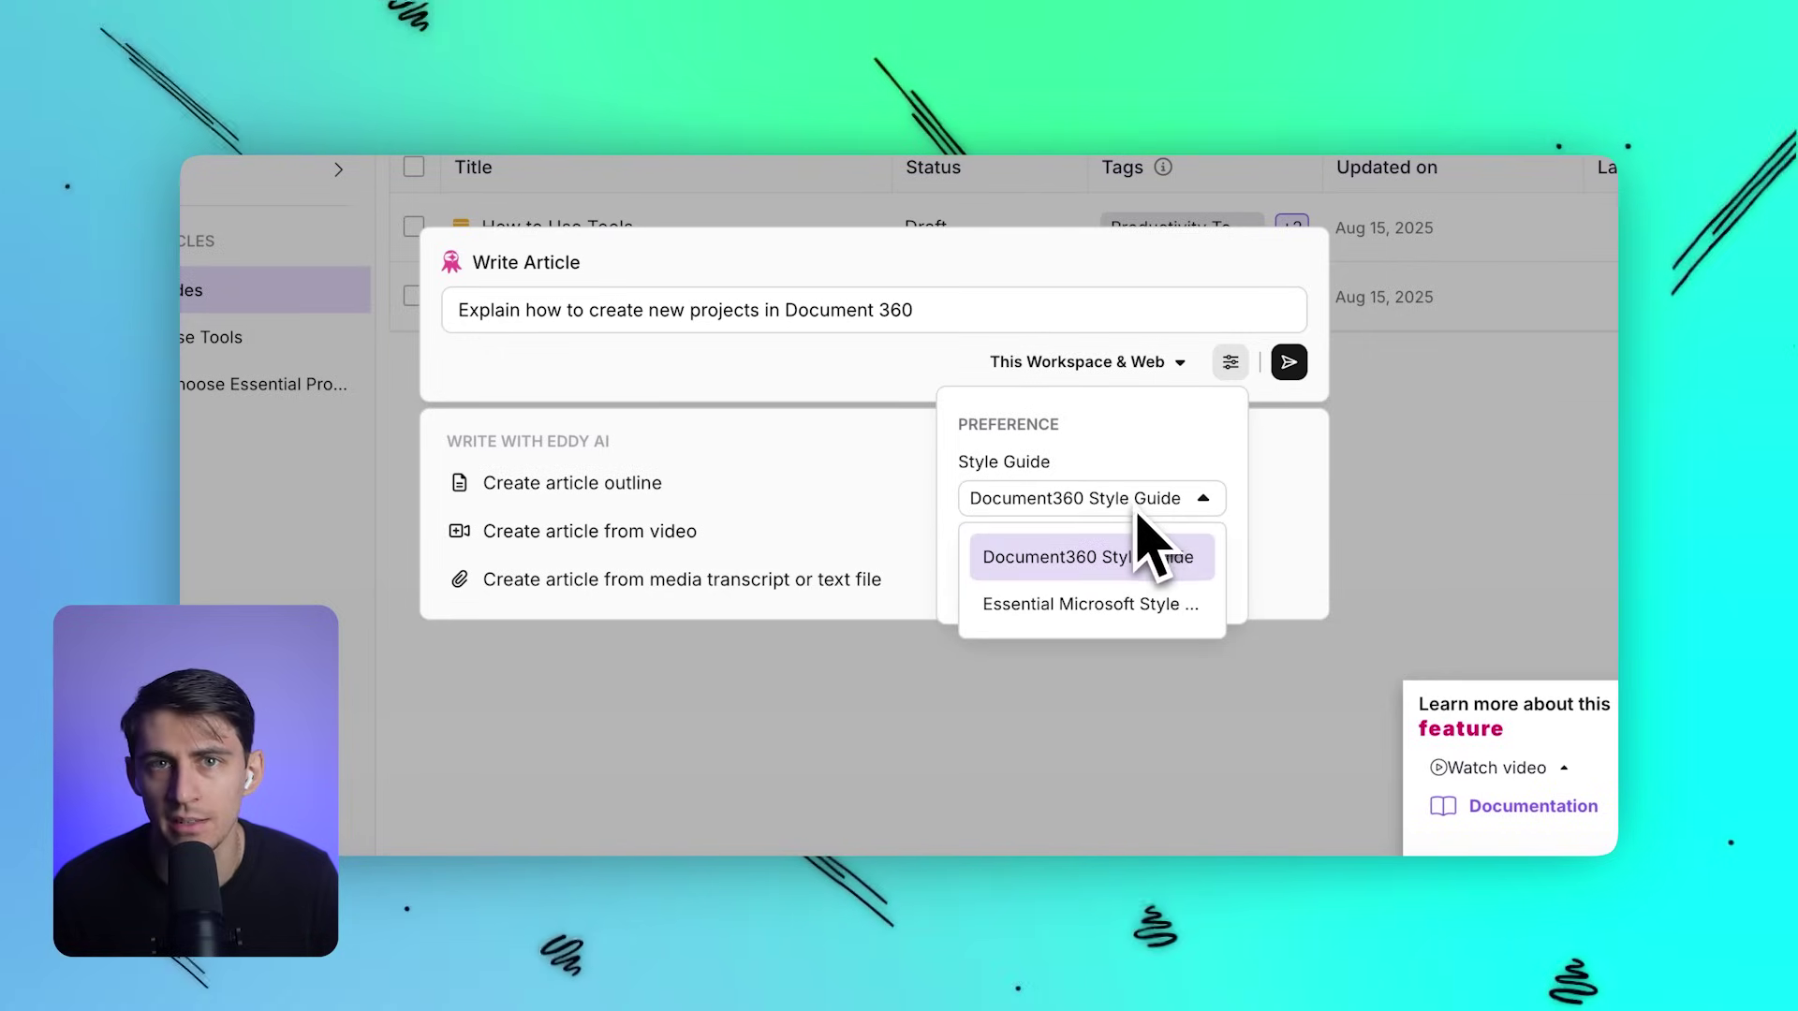
pyautogui.click(1107, 606)
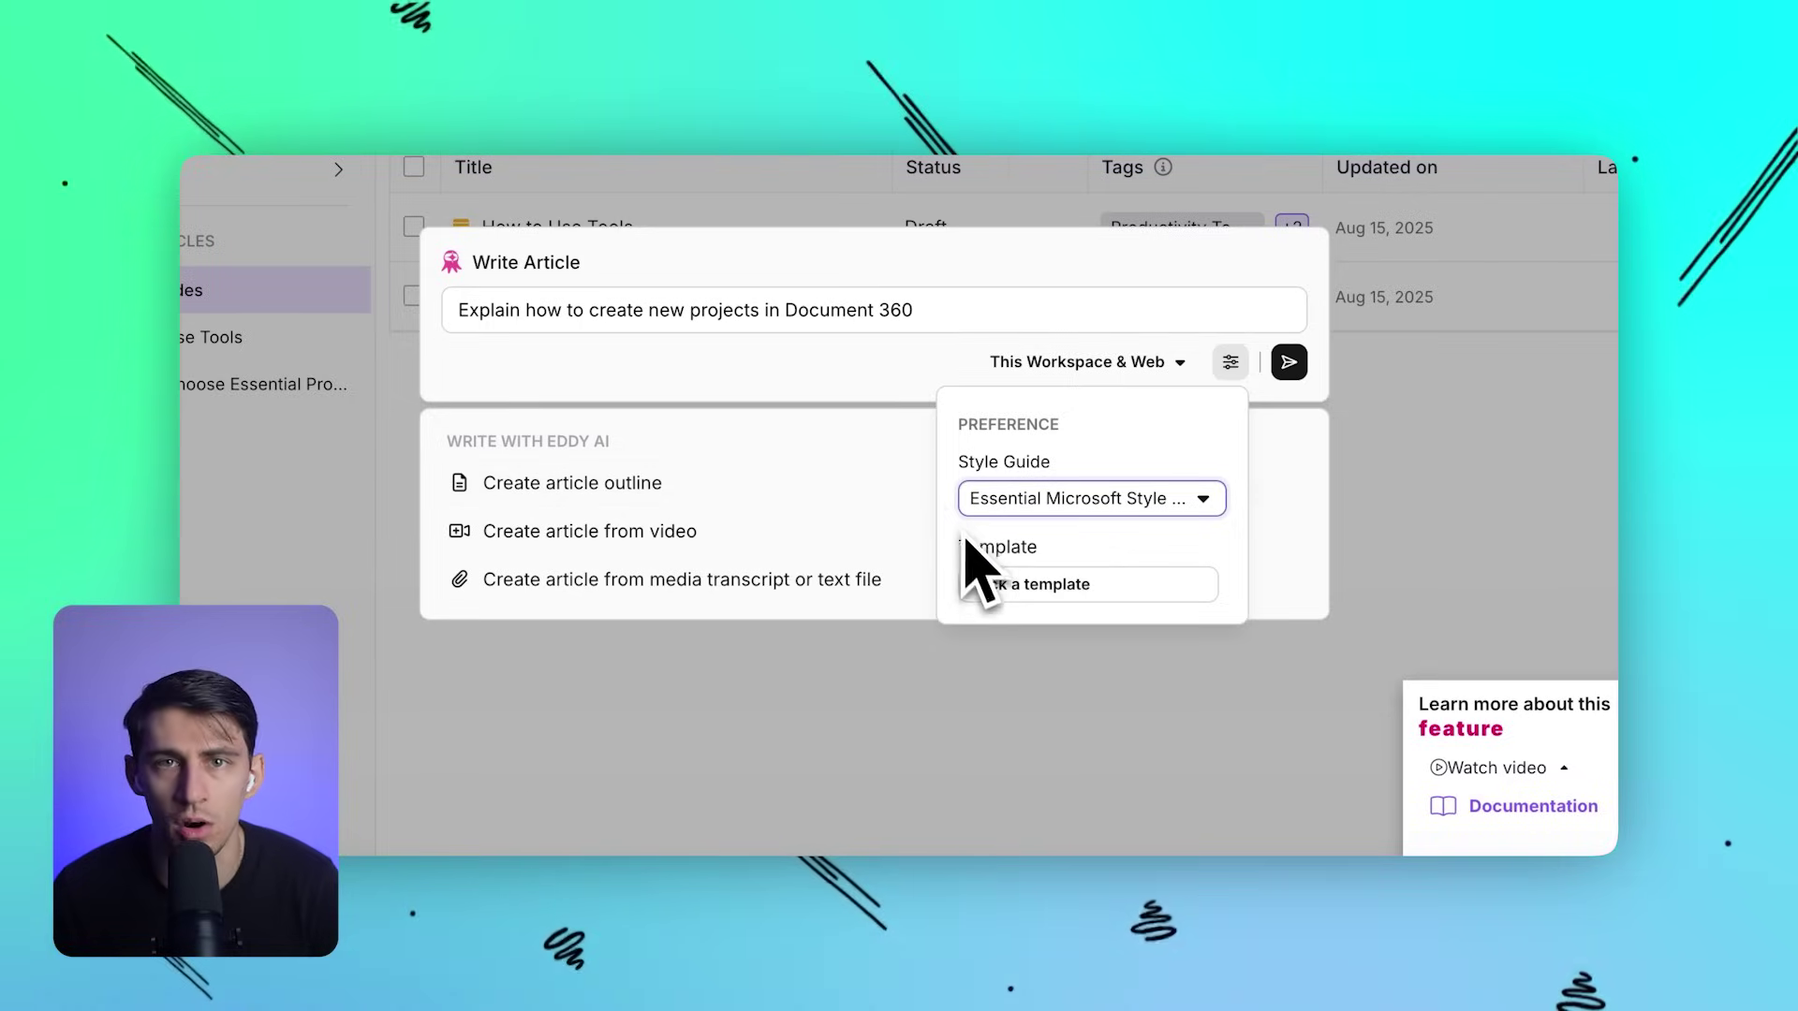
pyautogui.click(1018, 587)
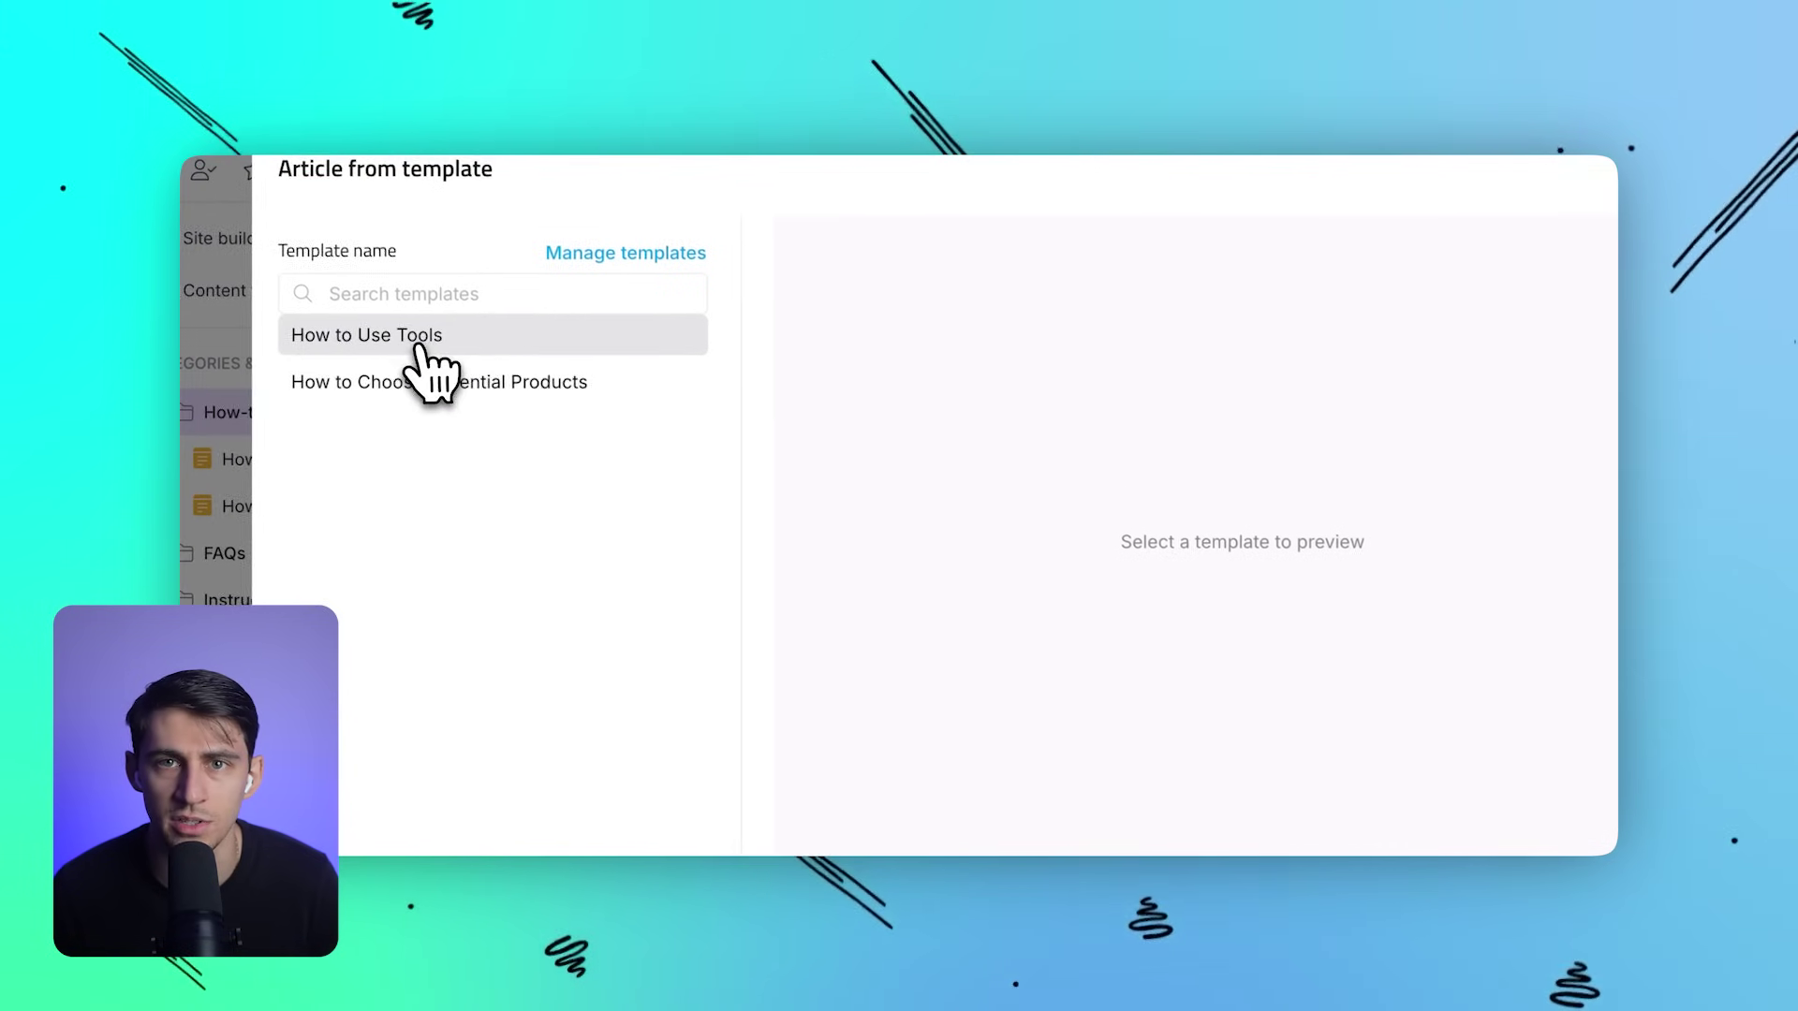
pyautogui.click(425, 352)
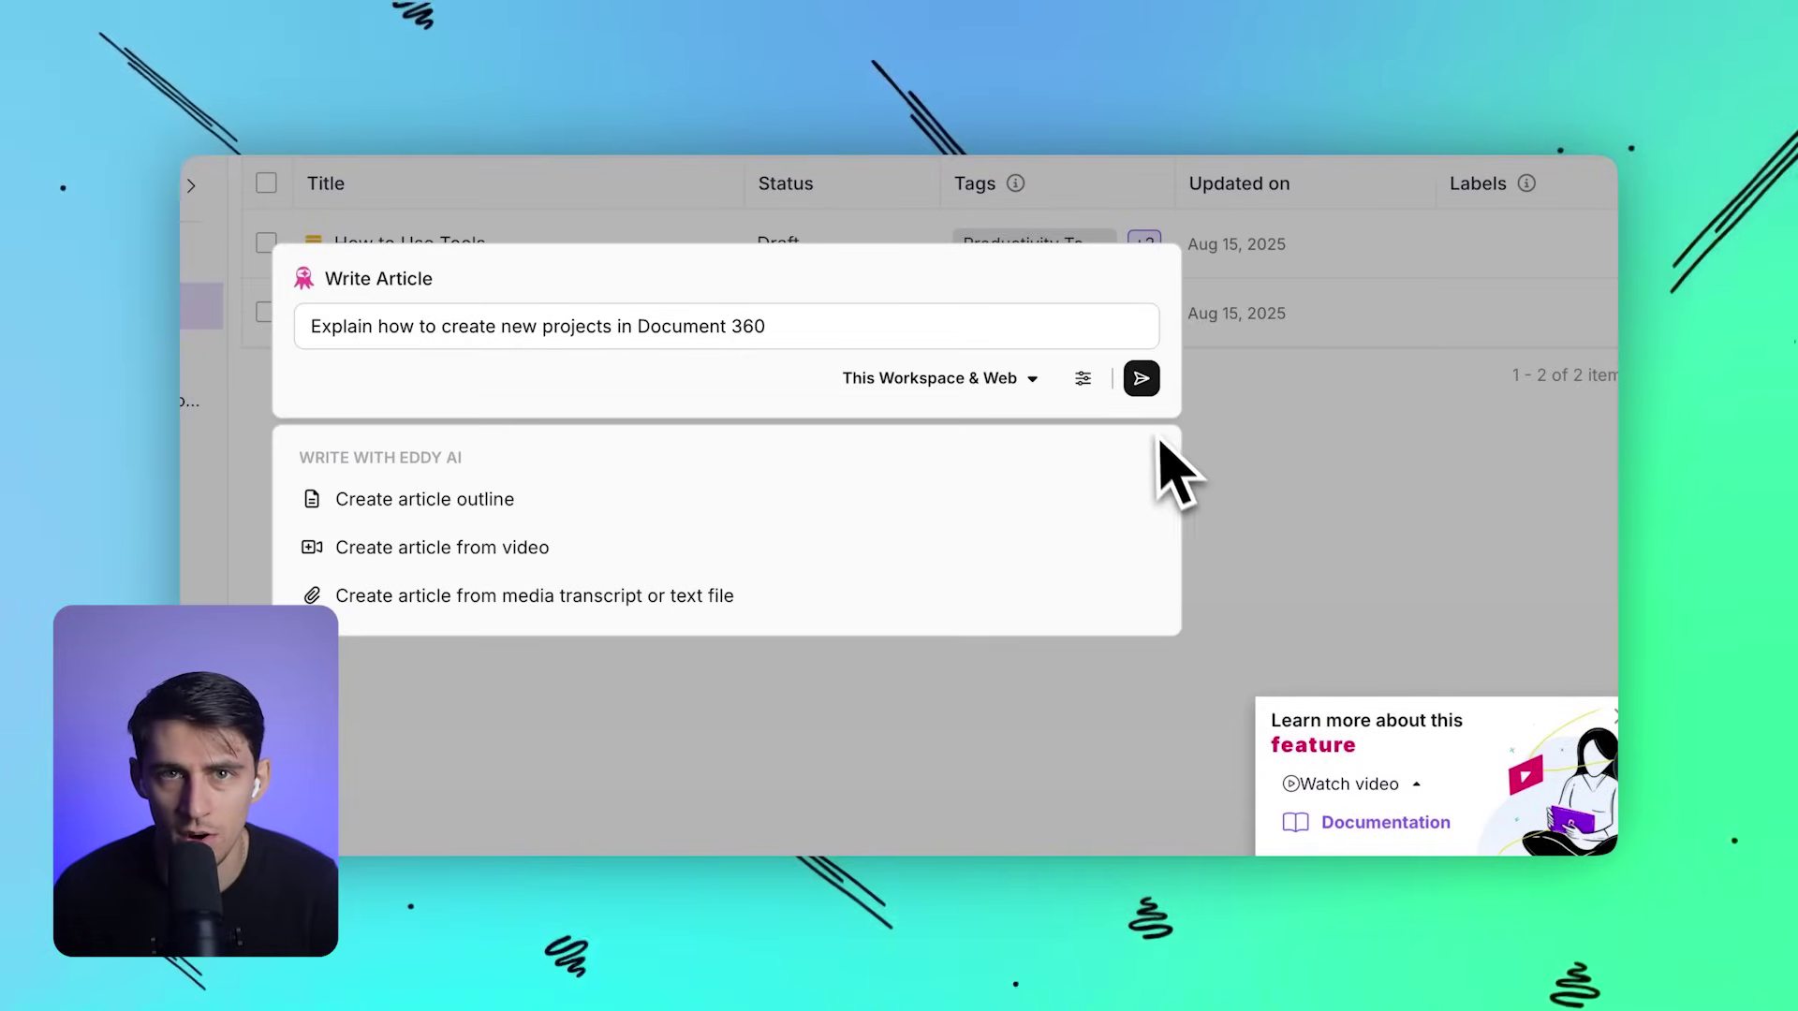
# - Generate 'Creating New Projects in Document 360' and create it under How-to guides
pyautogui.click(1142, 381)
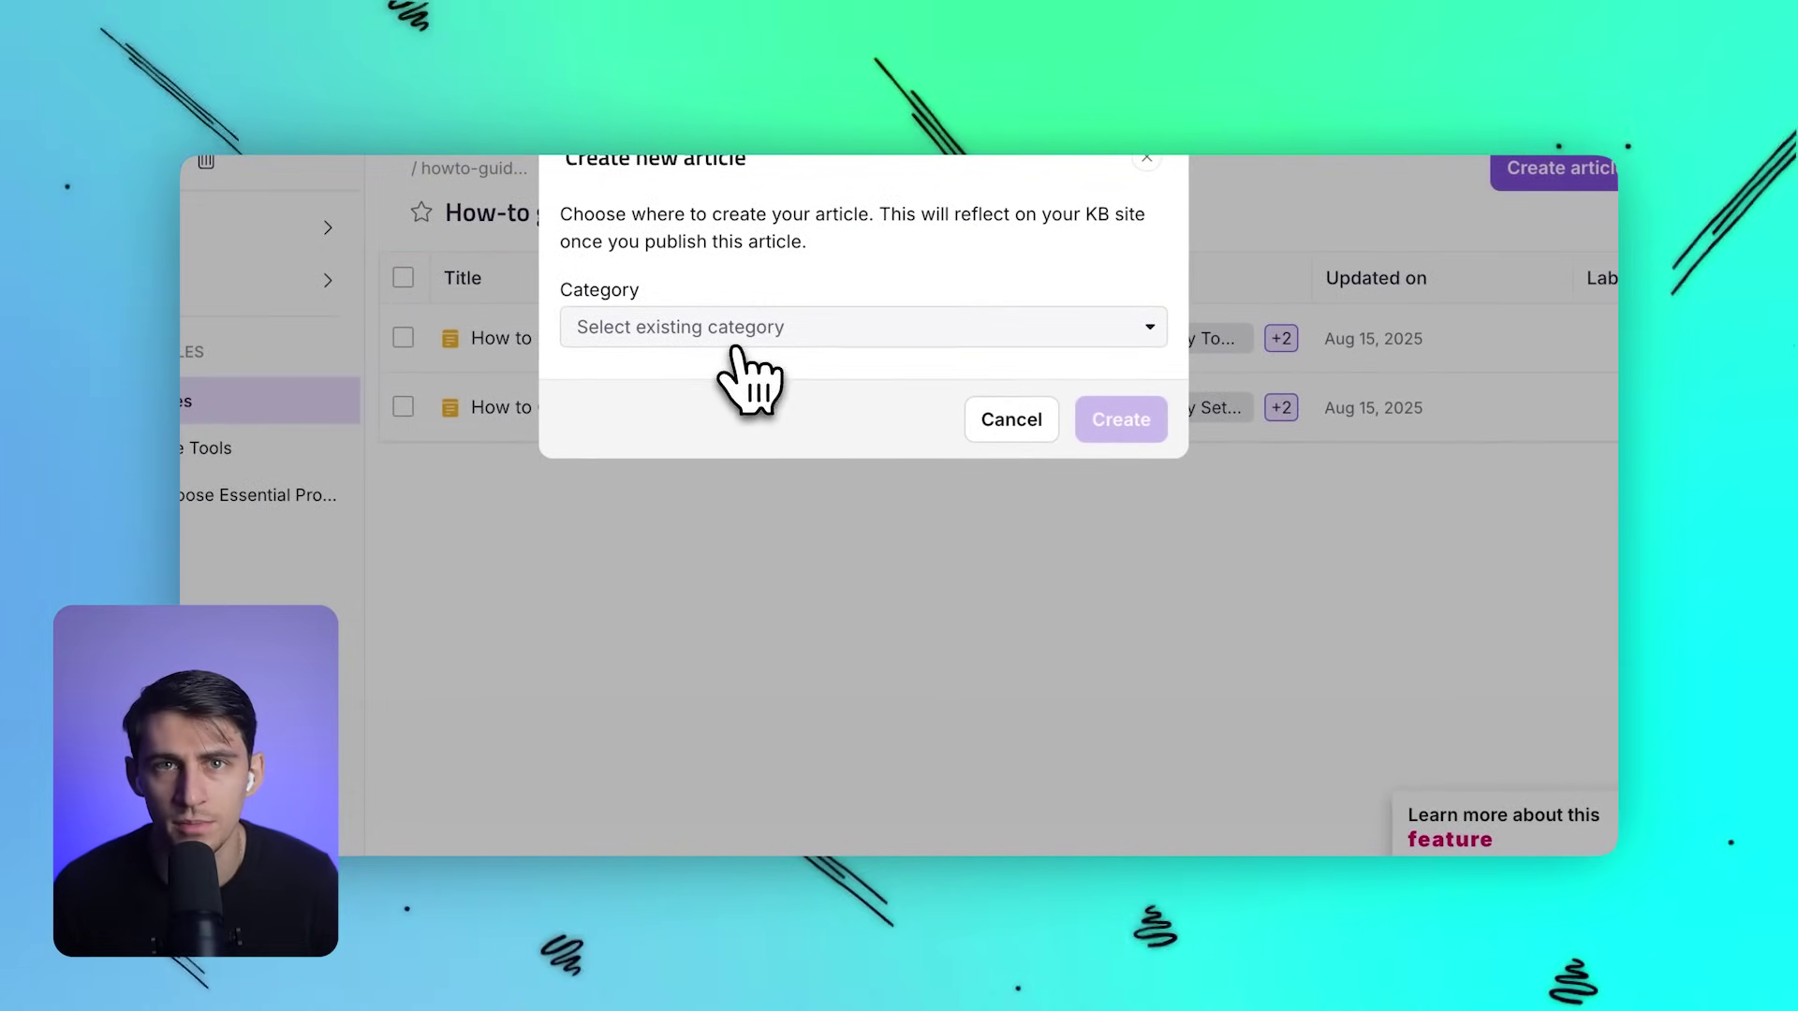
pyautogui.click(740, 352)
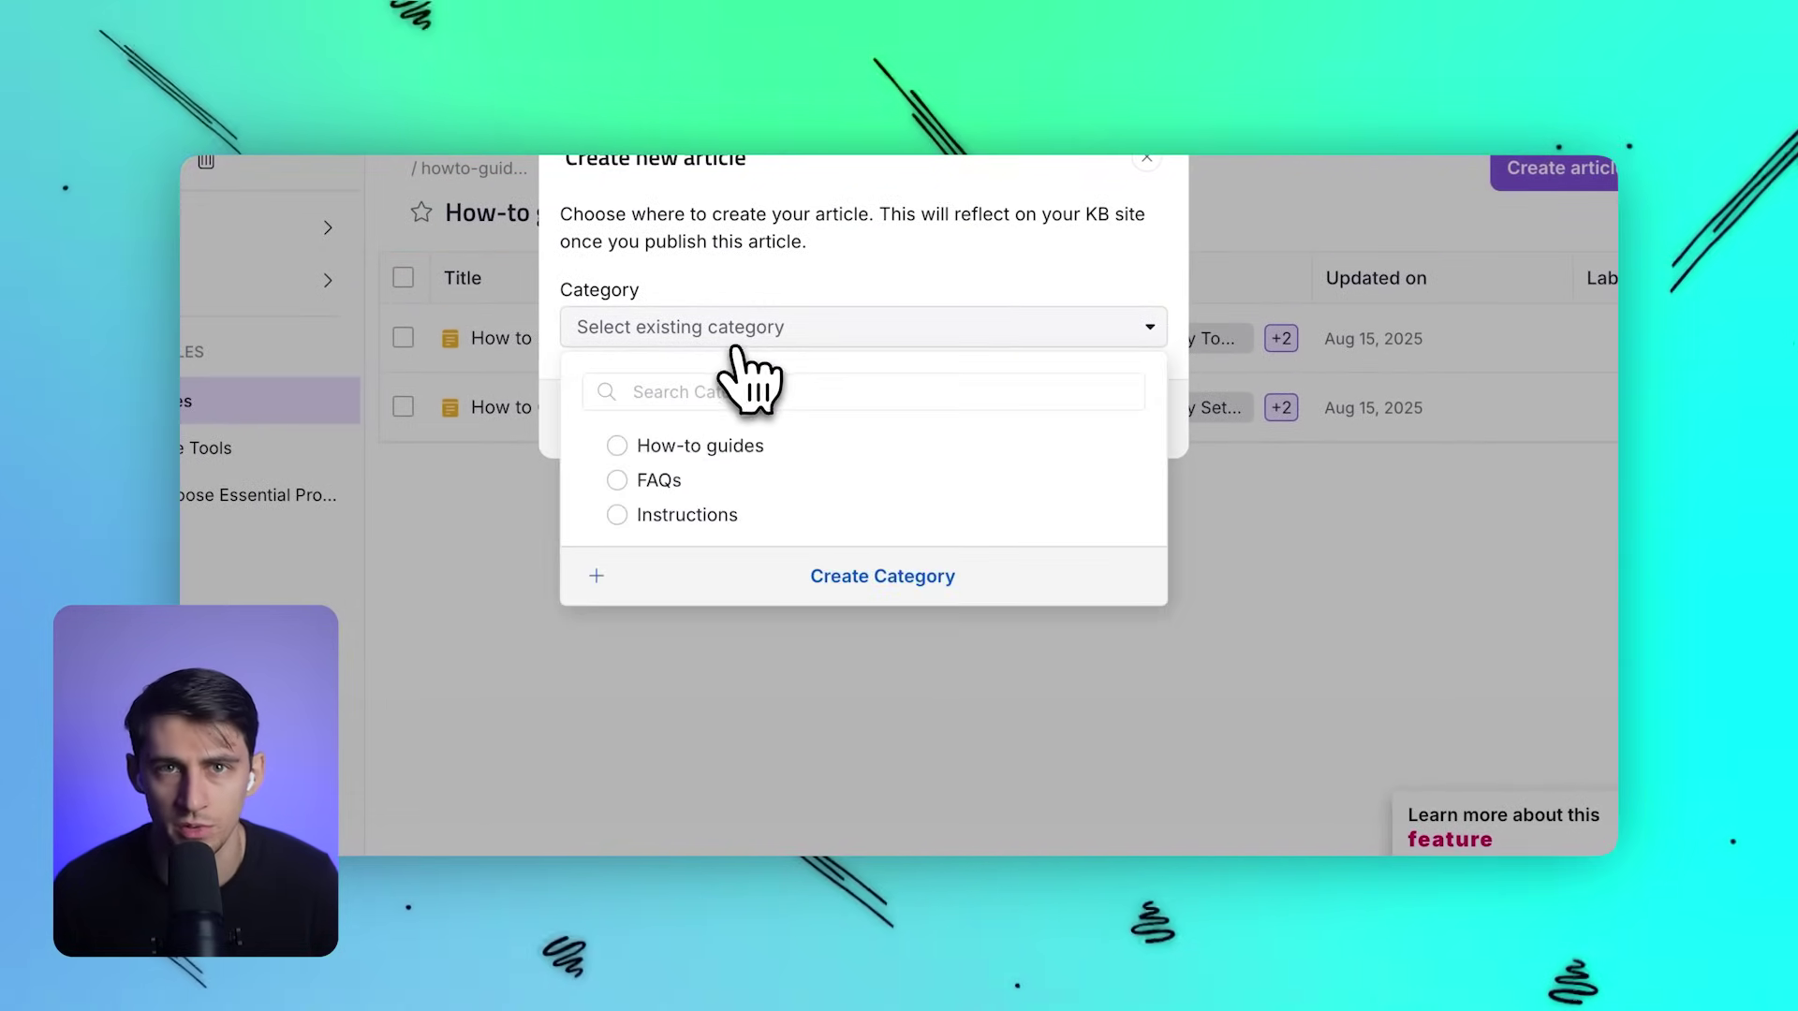
pyautogui.click(751, 450)
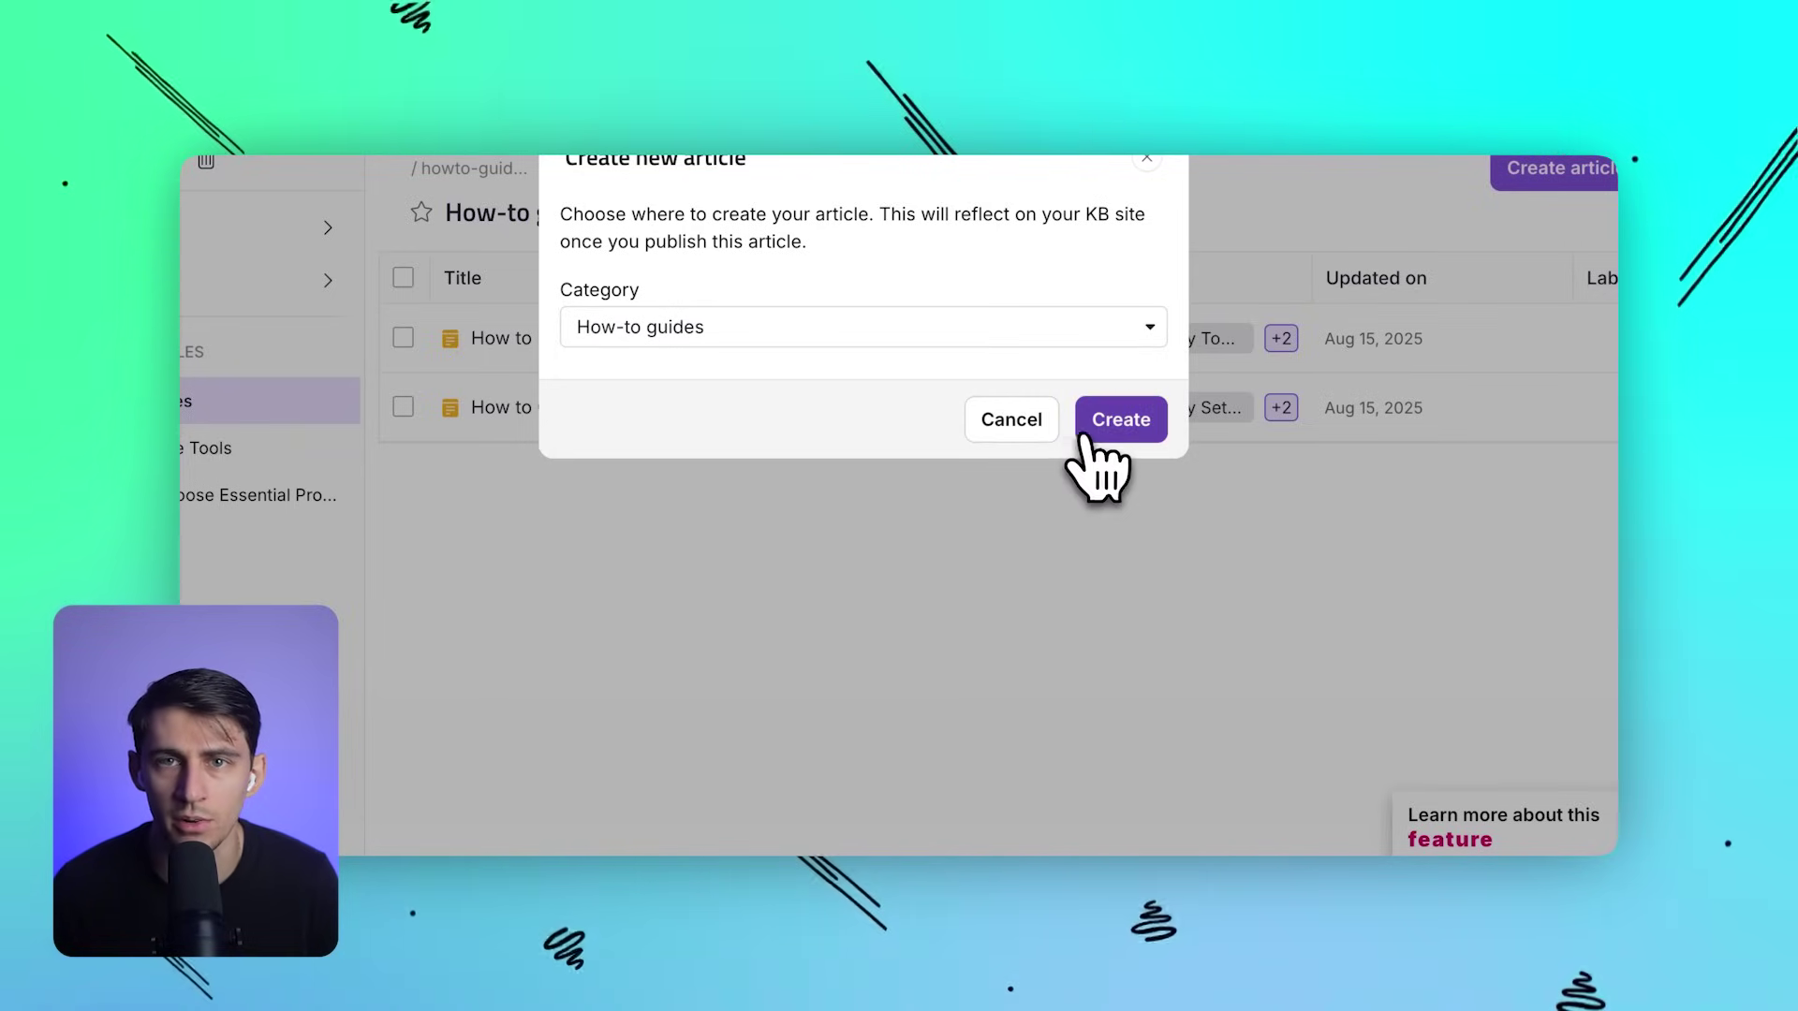
pyautogui.click(1111, 457)
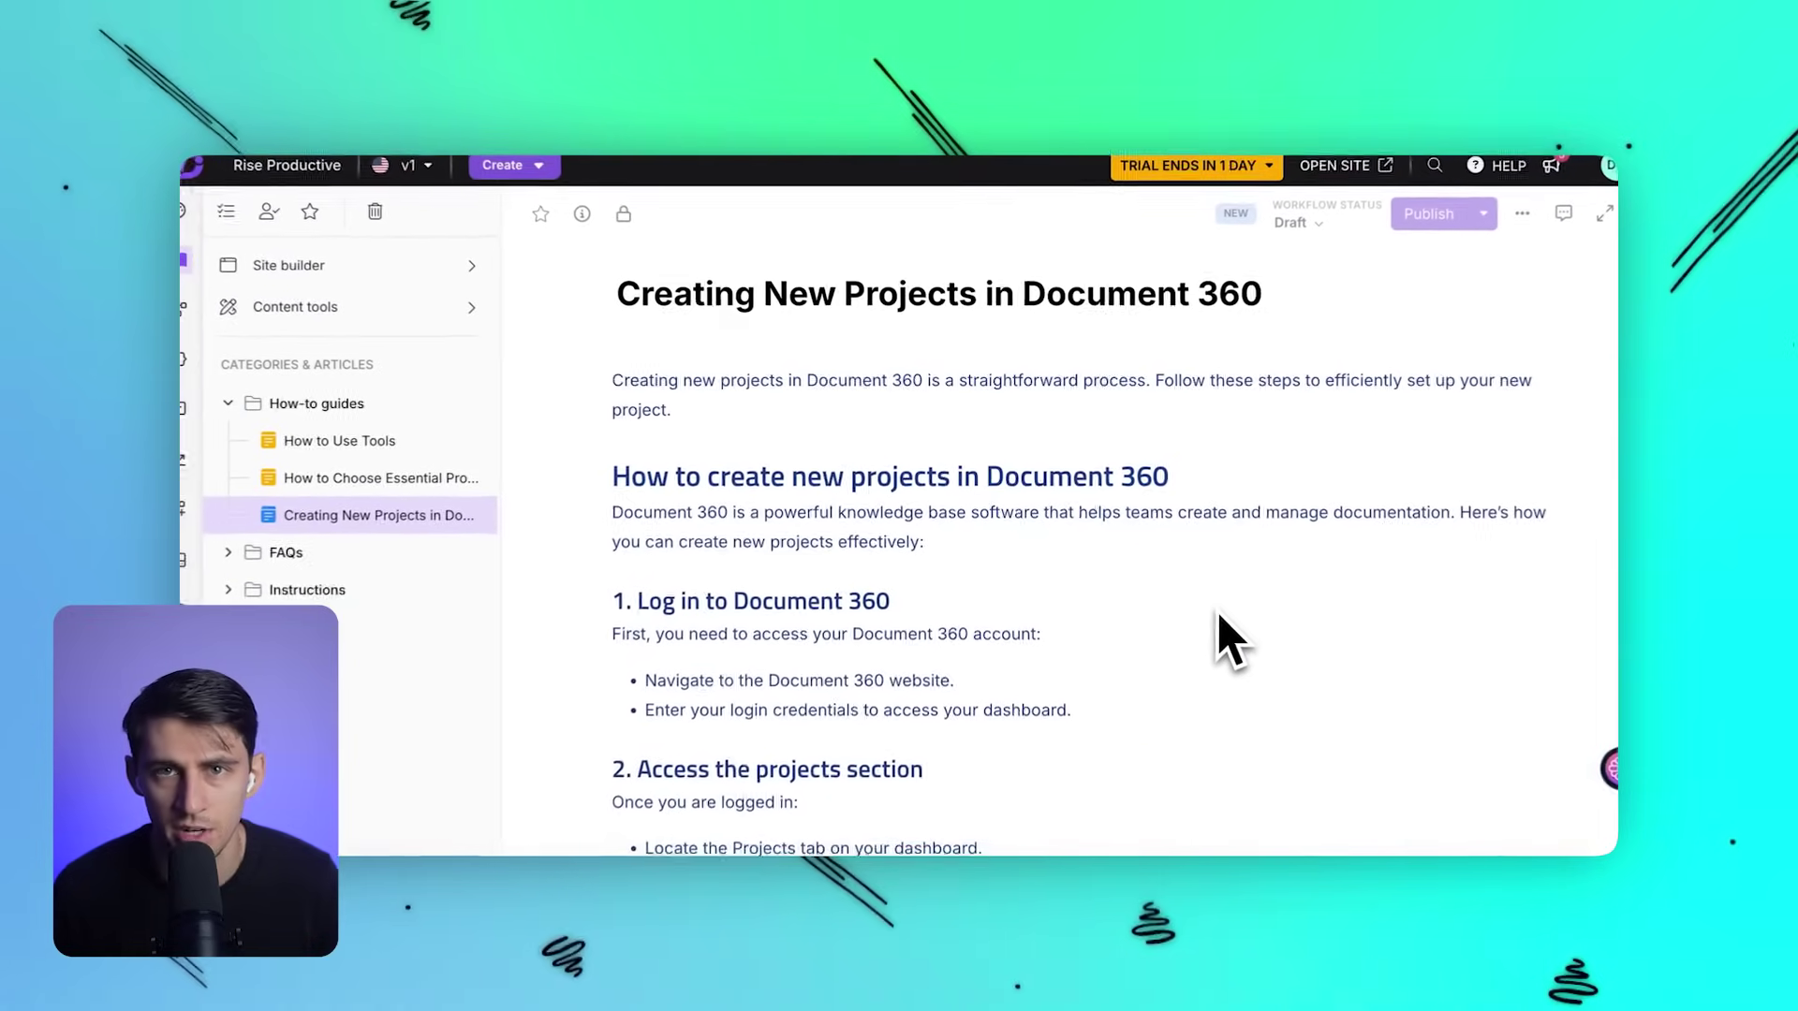
pyautogui.scroll(-1, 1216, 619)
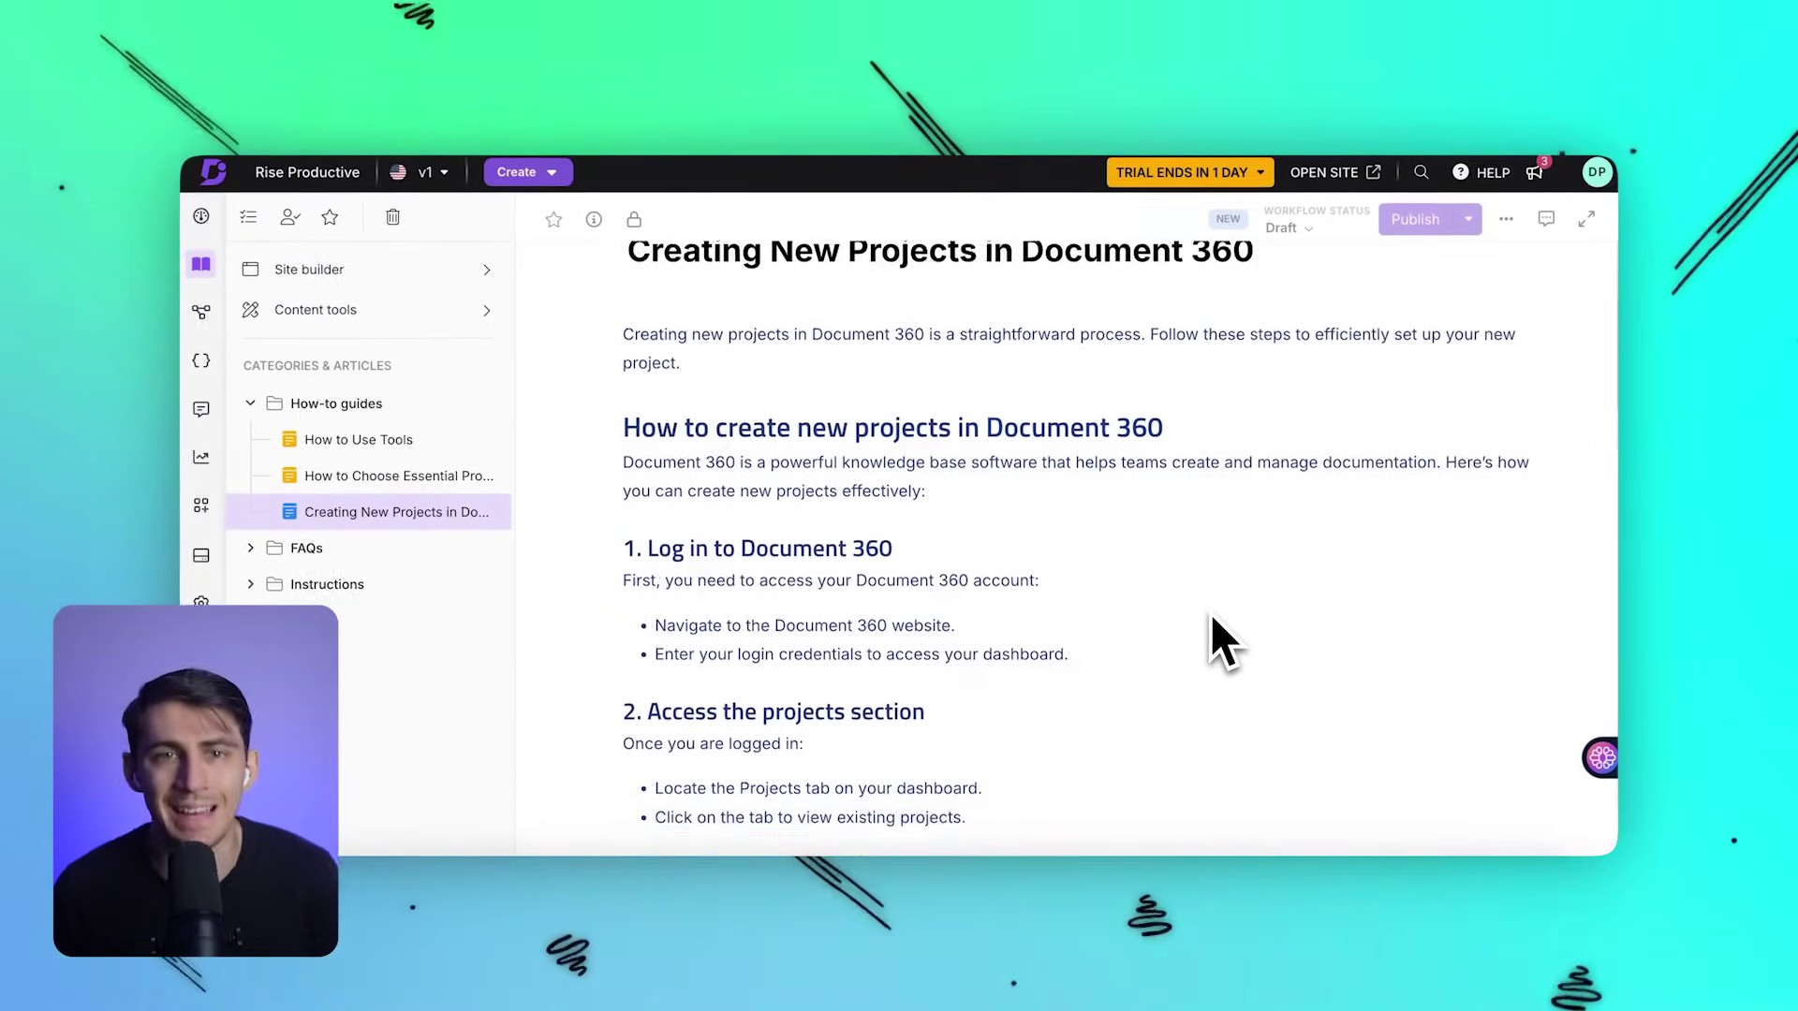
pyautogui.scroll(-3, 1211, 618)
pyautogui.scroll(-2, 1212, 618)
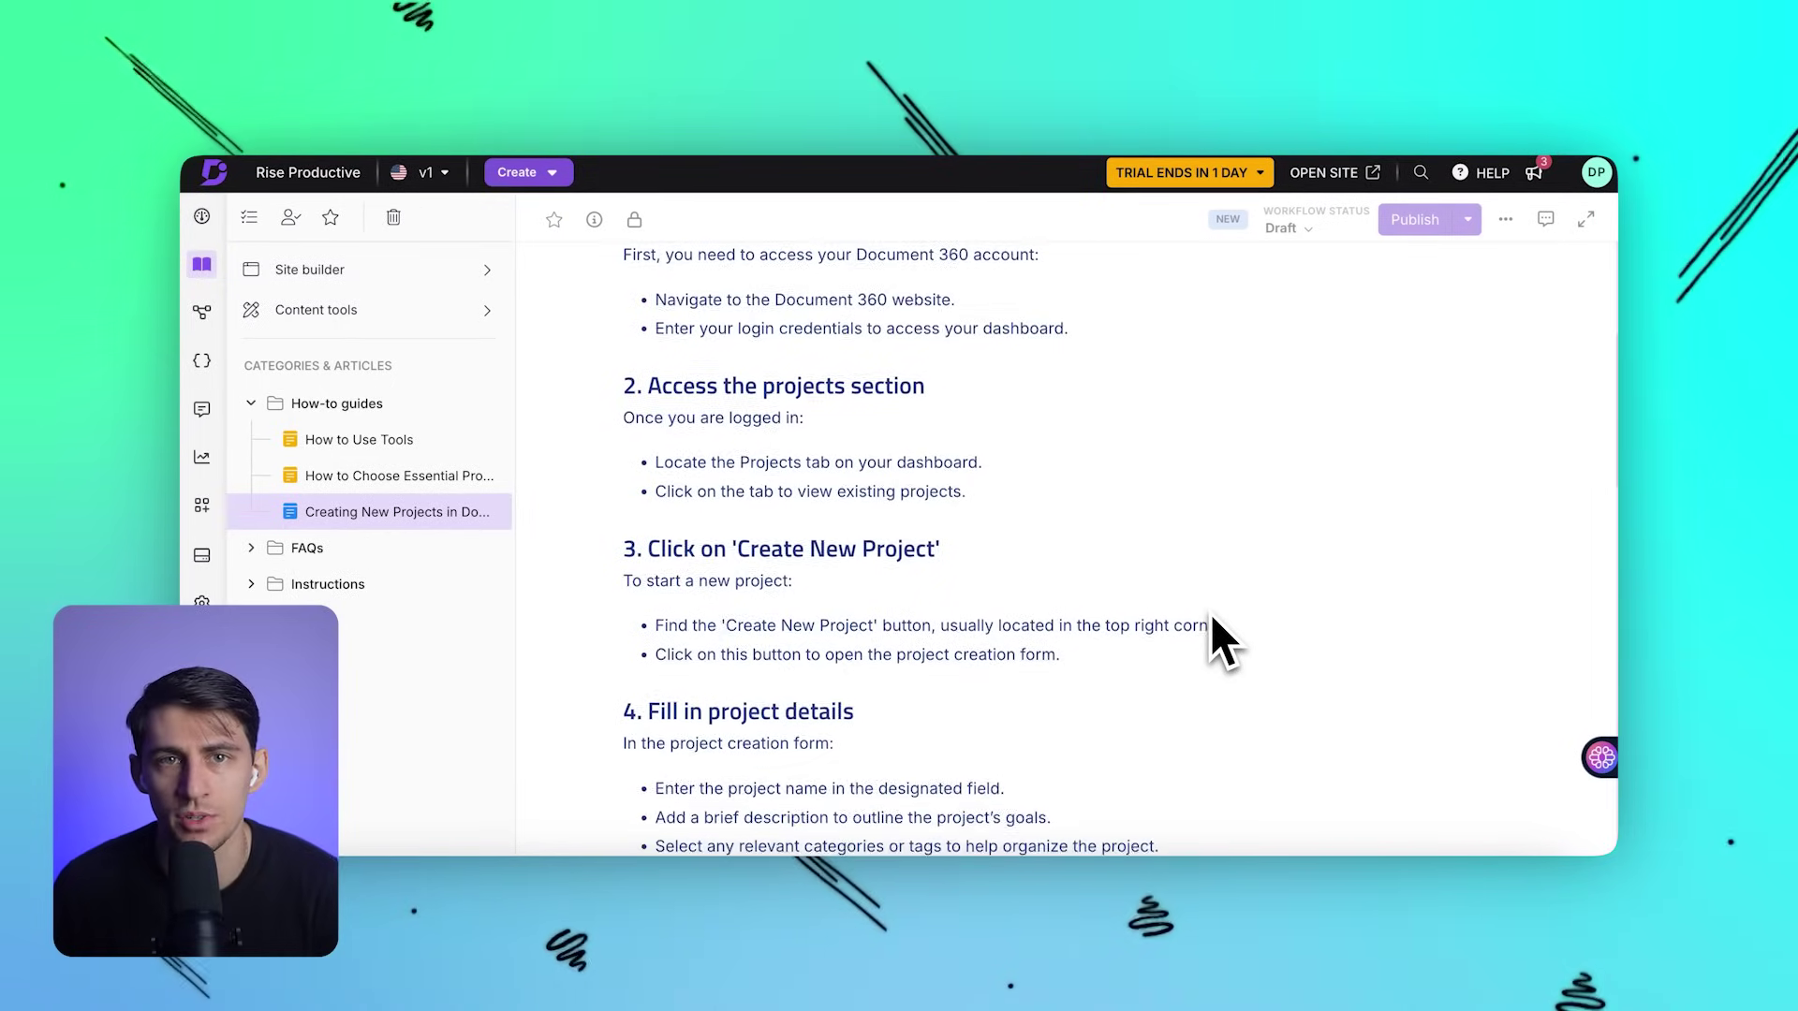
pyautogui.scroll(-2, 1212, 619)
pyautogui.scroll(-1, 1212, 619)
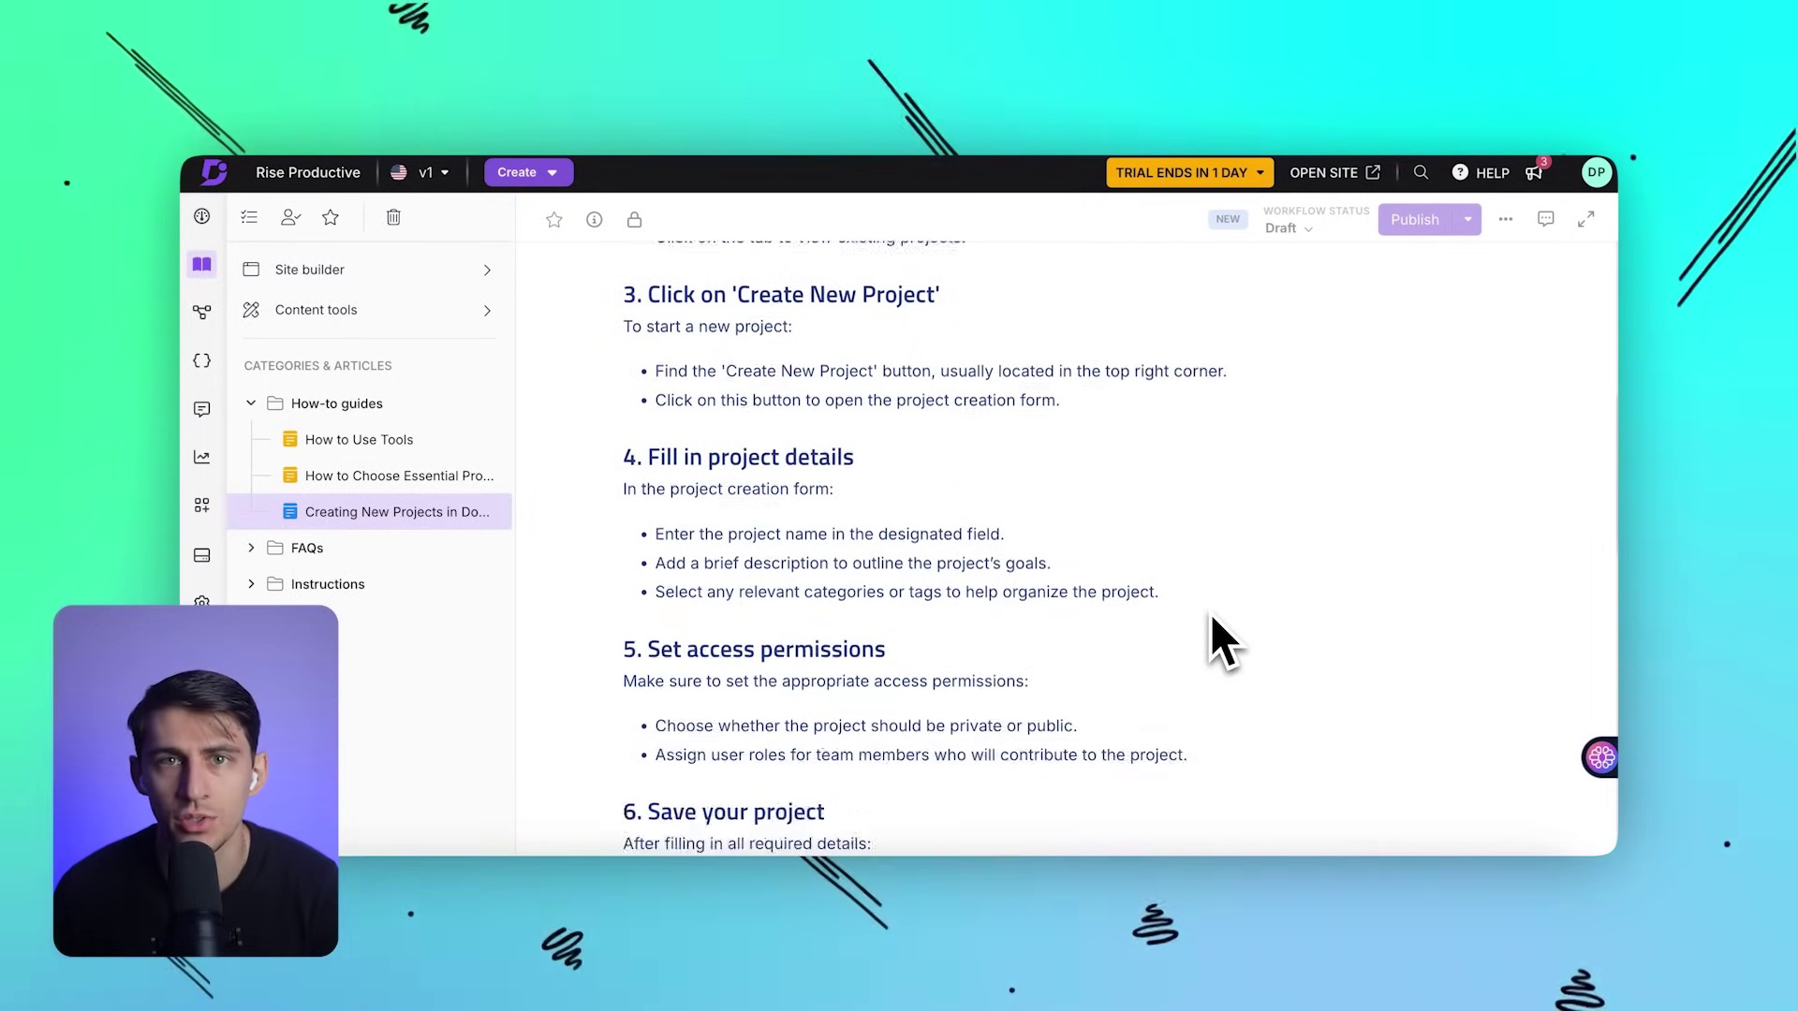
pyautogui.scroll(-3, 1210, 618)
pyautogui.scroll(-1, 1212, 618)
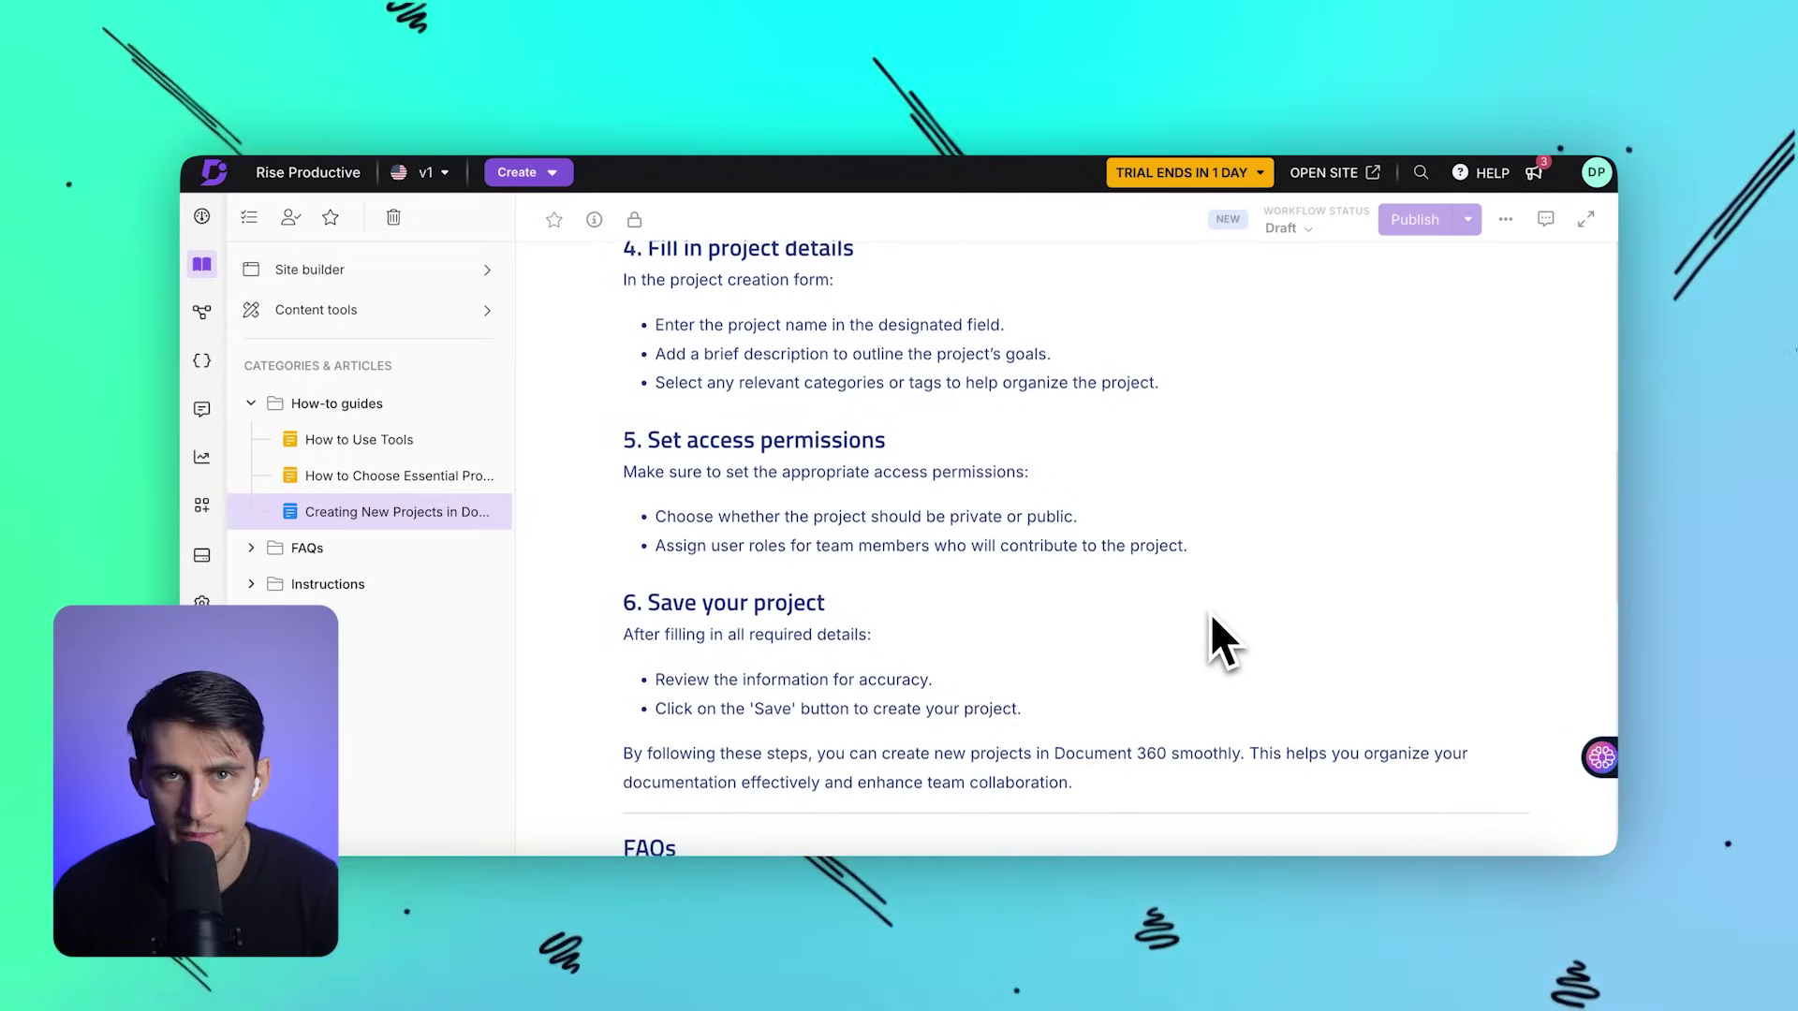
pyautogui.scroll(-1, 1211, 640)
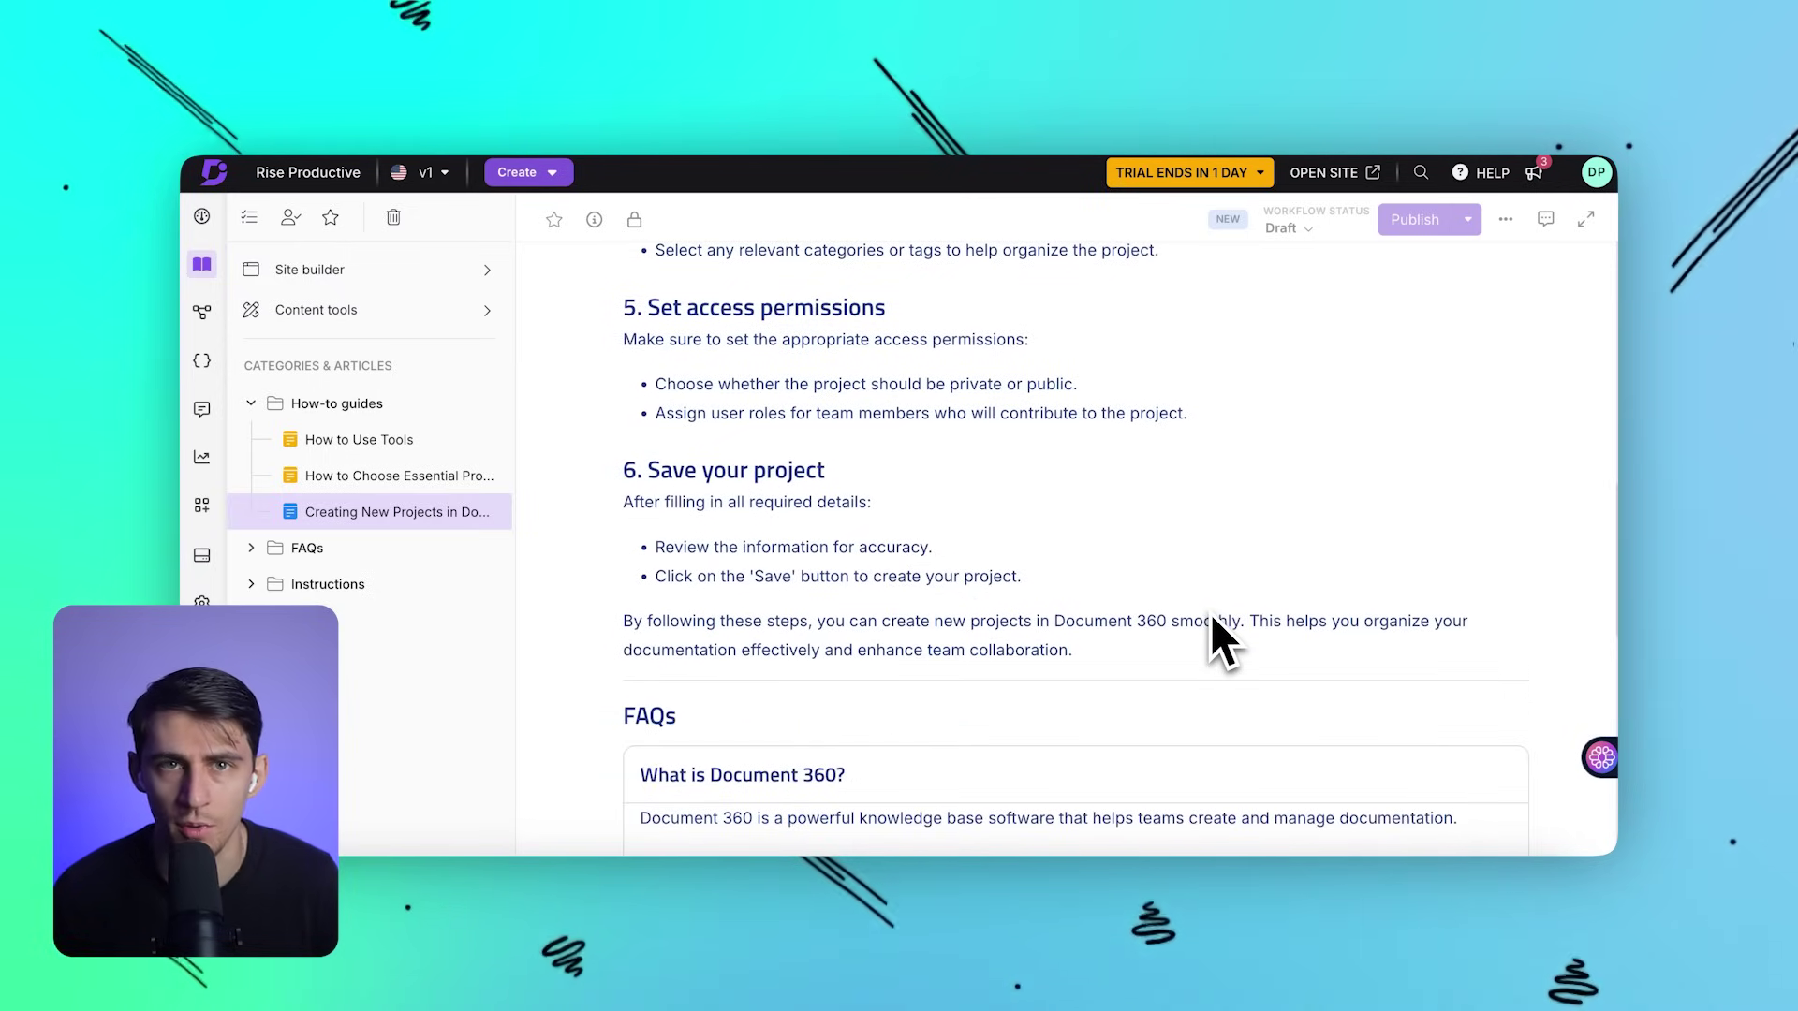
pyautogui.scroll(-2, 1212, 618)
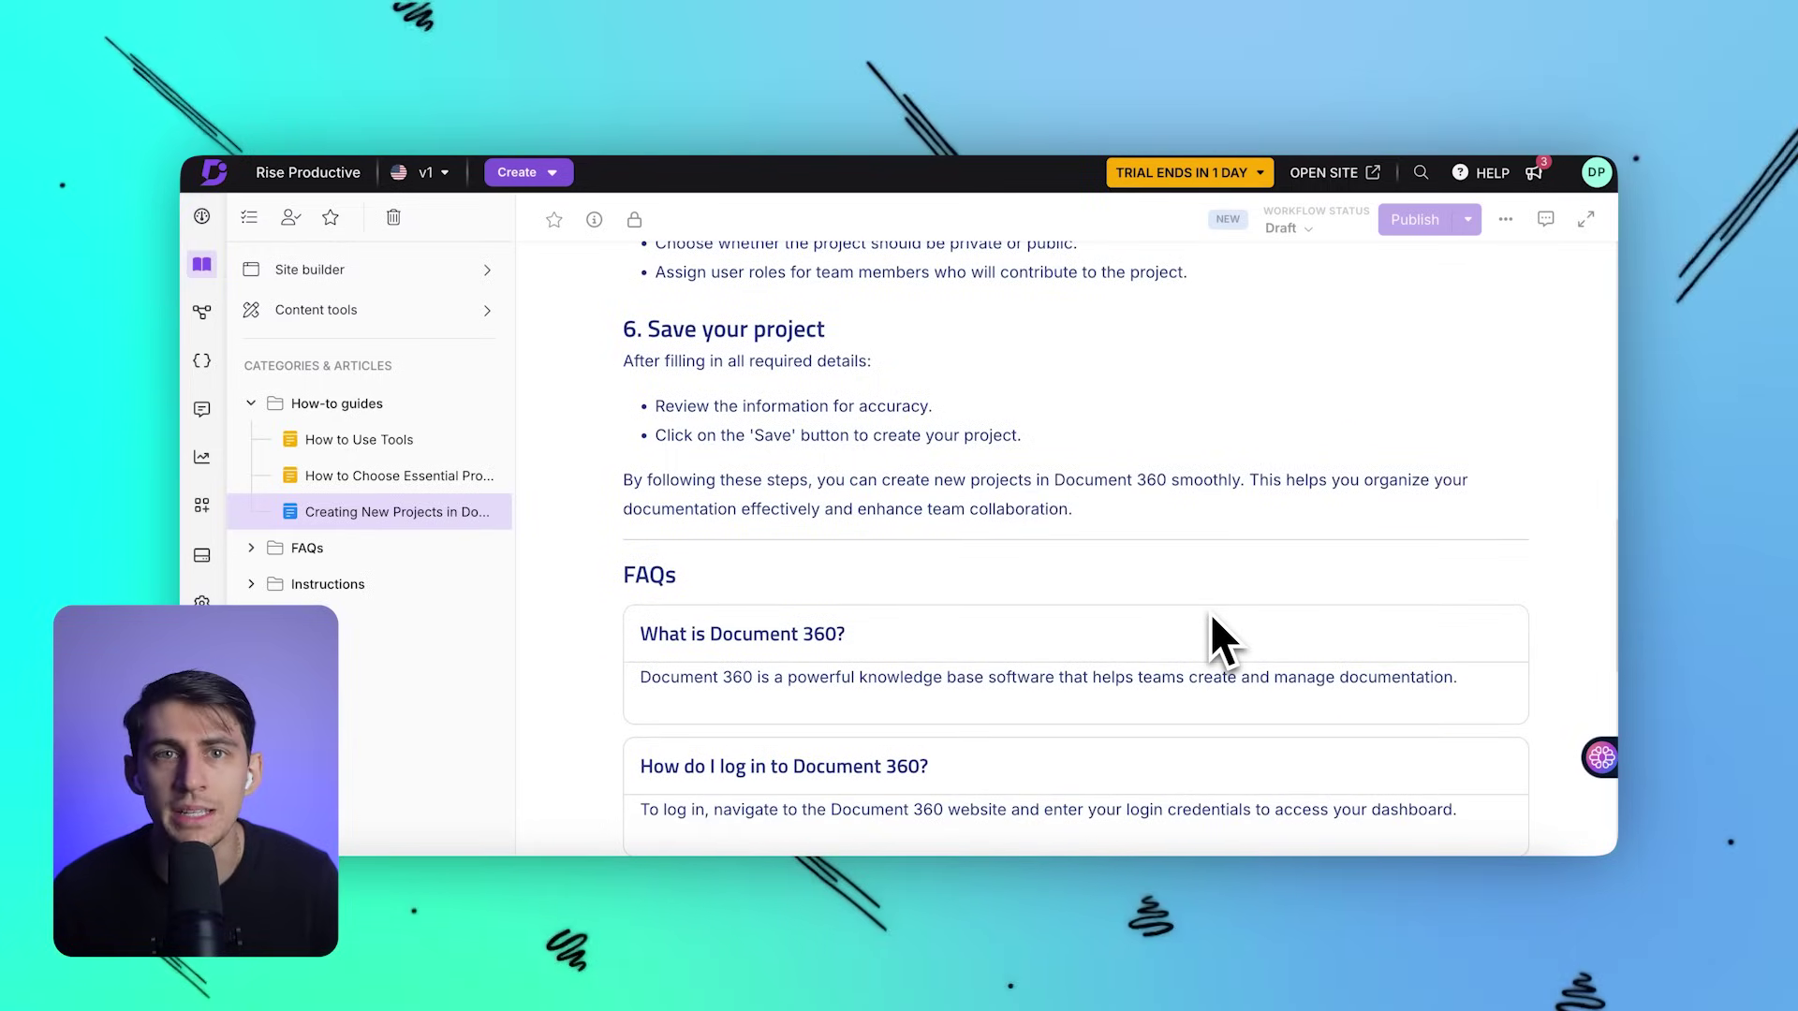
pyautogui.scroll(-2, 1219, 640)
pyautogui.scroll(-2, 1219, 640)
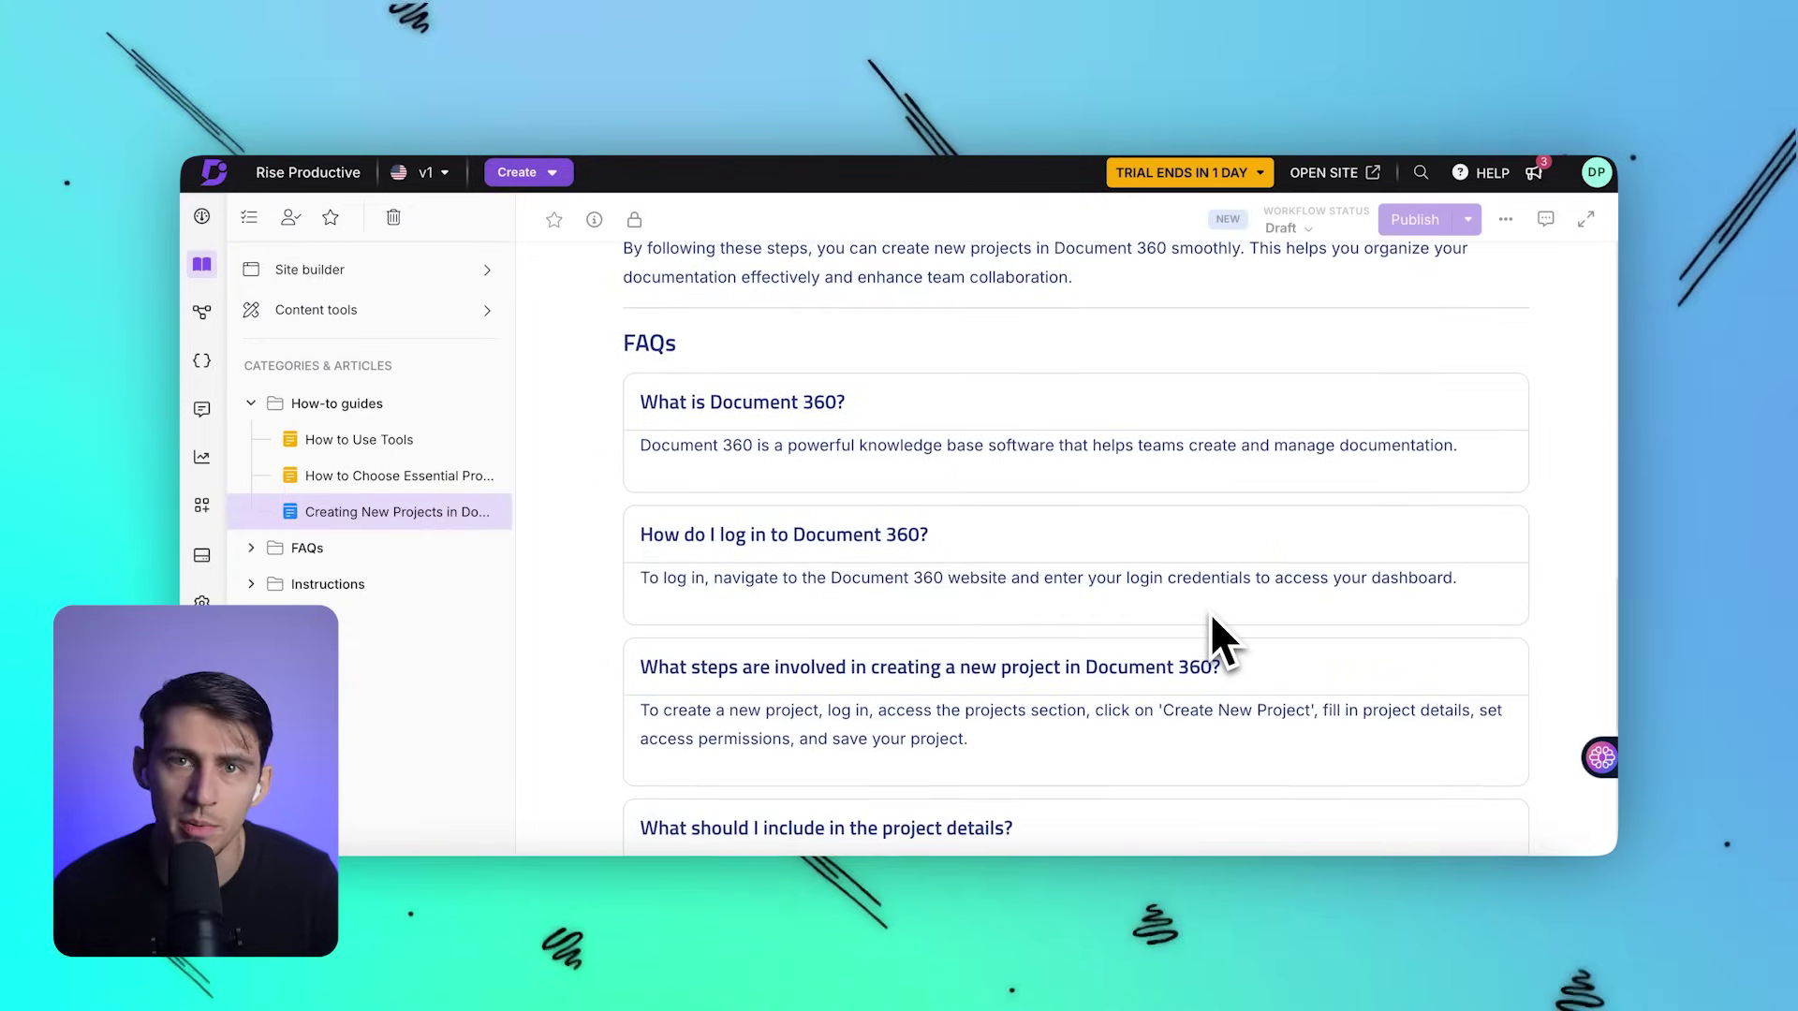
pyautogui.scroll(-2, 1211, 617)
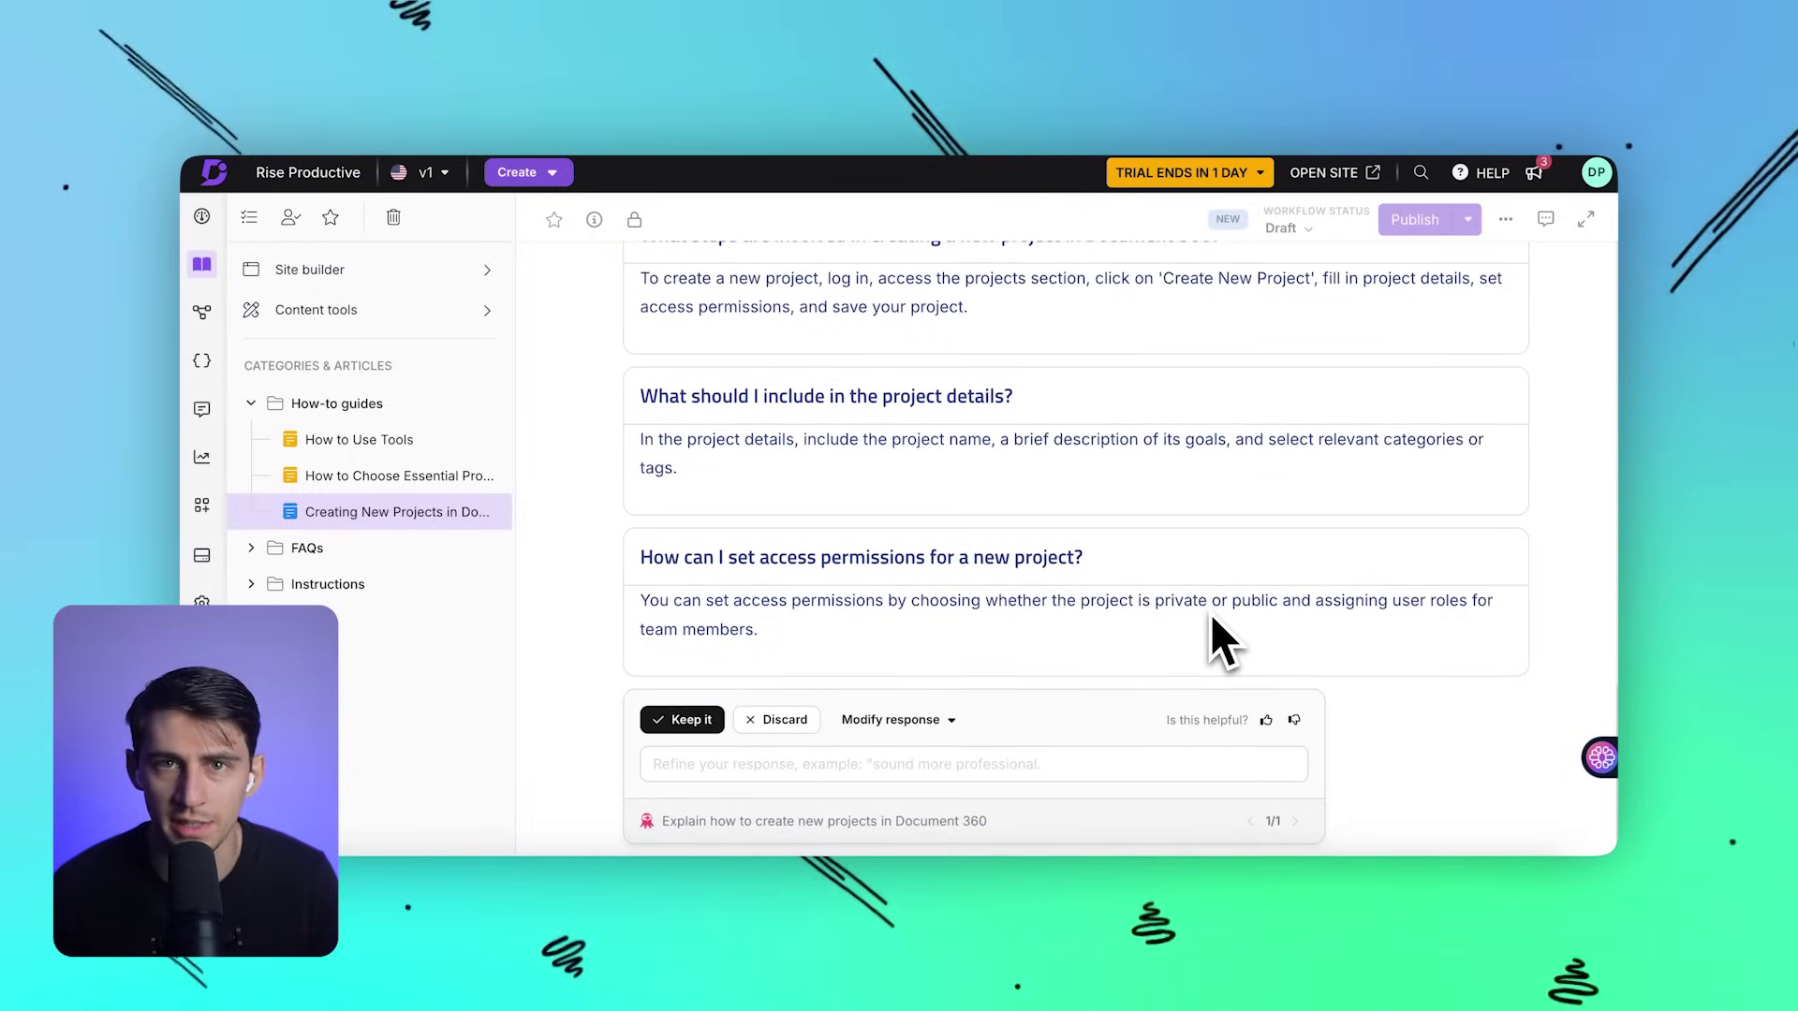
pyautogui.scroll(-1, 1194, 633)
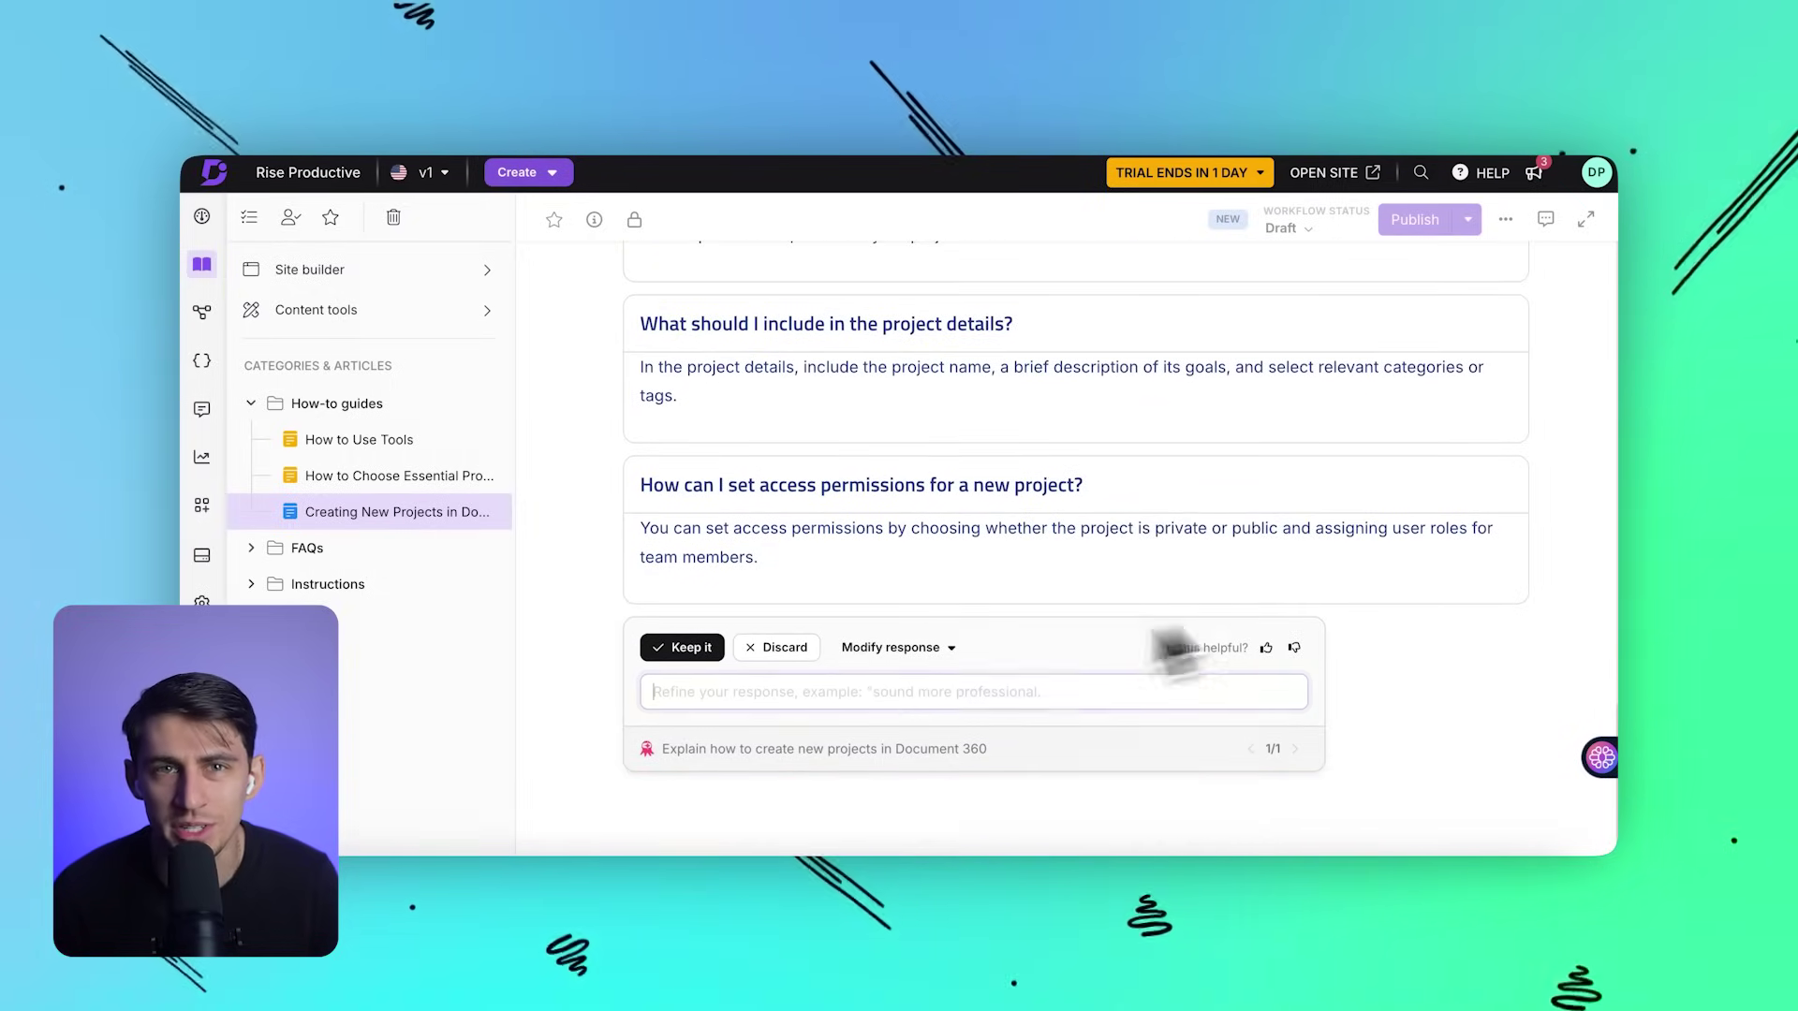
pyautogui.click(824, 690)
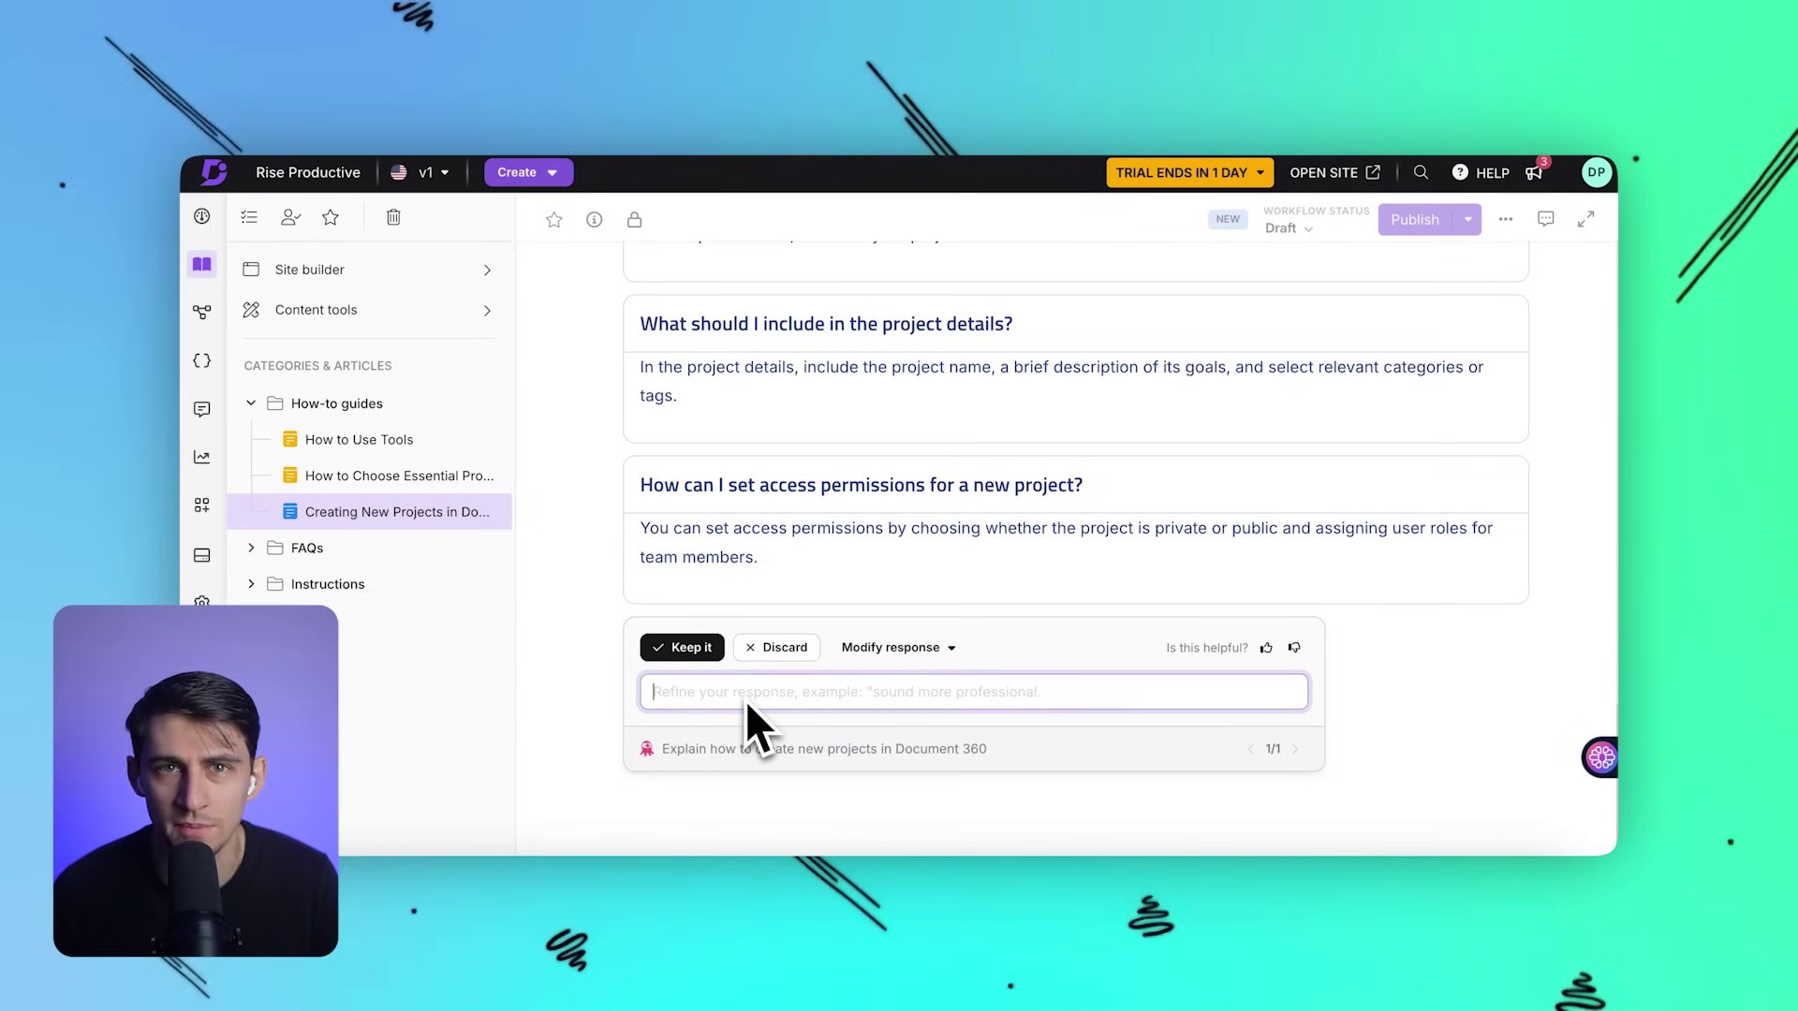
pyautogui.write('Expand step 6 to explain exactly what a user can do after creating a project')
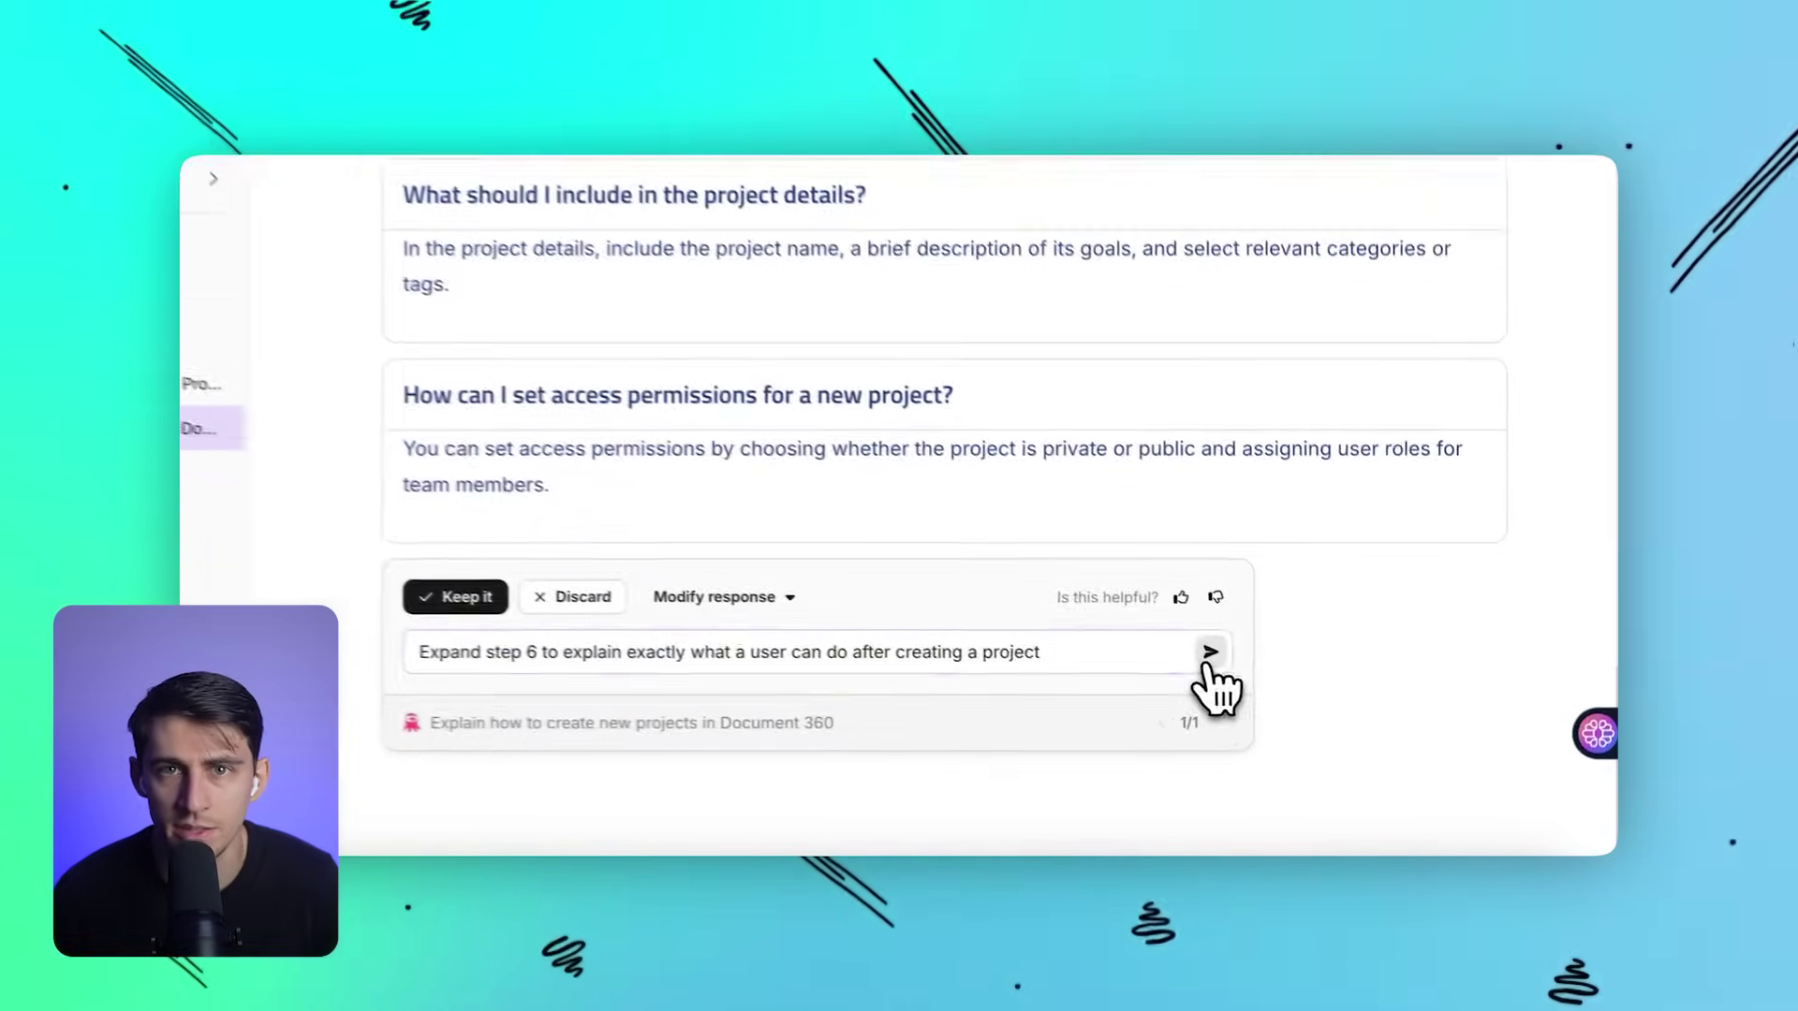
# - Send the refinement asking to expand step 6 on what users can do after creating a project
pyautogui.click(1209, 654)
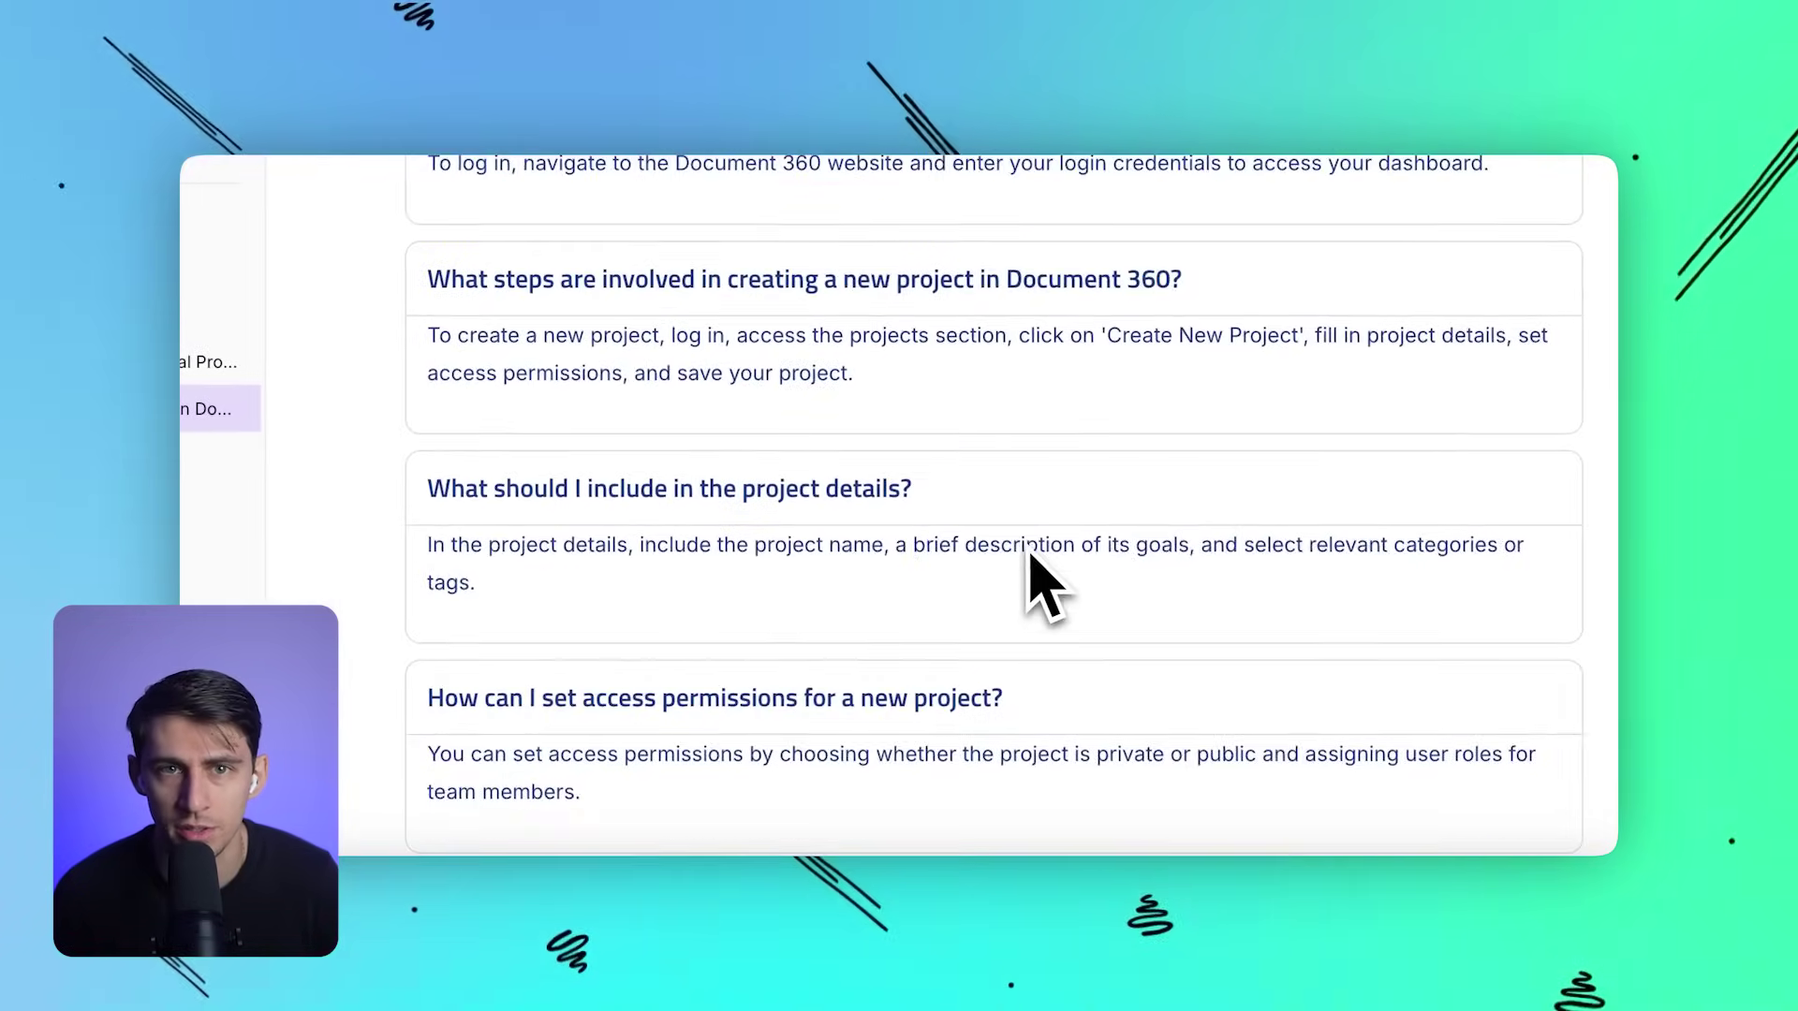
pyautogui.scroll(2, 1029, 555)
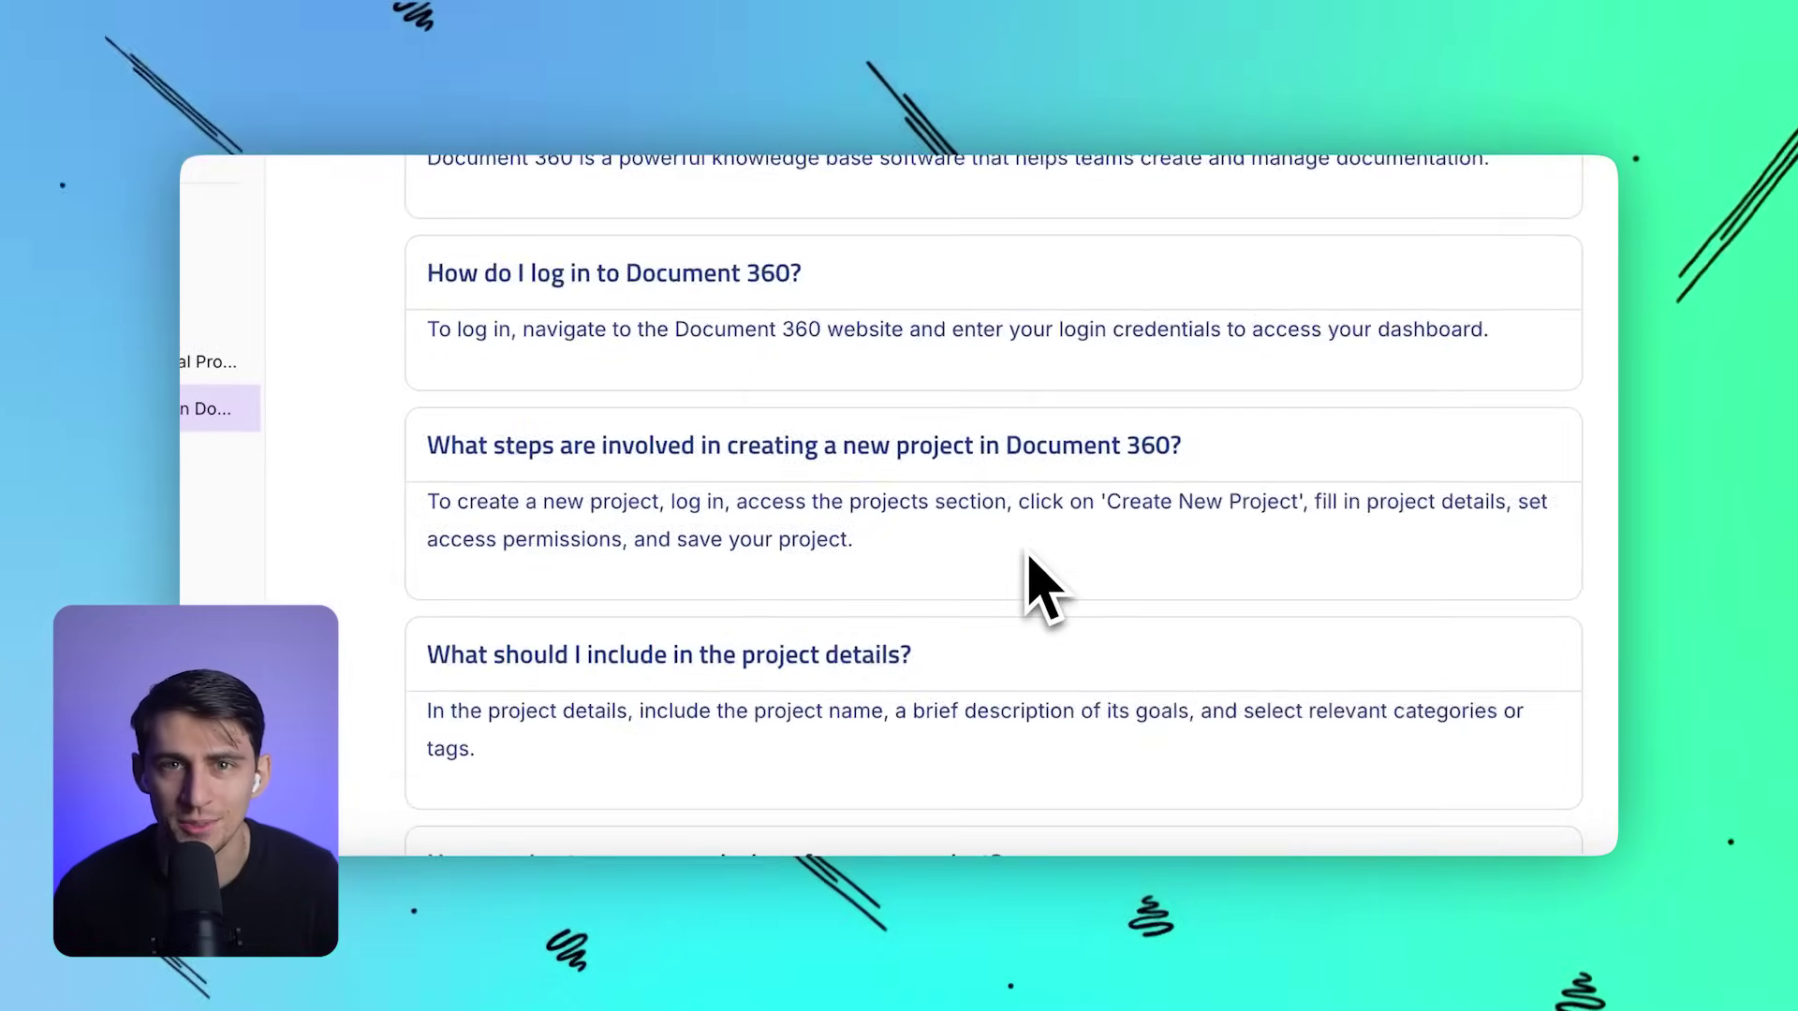
pyautogui.scroll(2, 1027, 575)
pyautogui.scroll(3, 1027, 695)
pyautogui.scroll(5, 1056, 606)
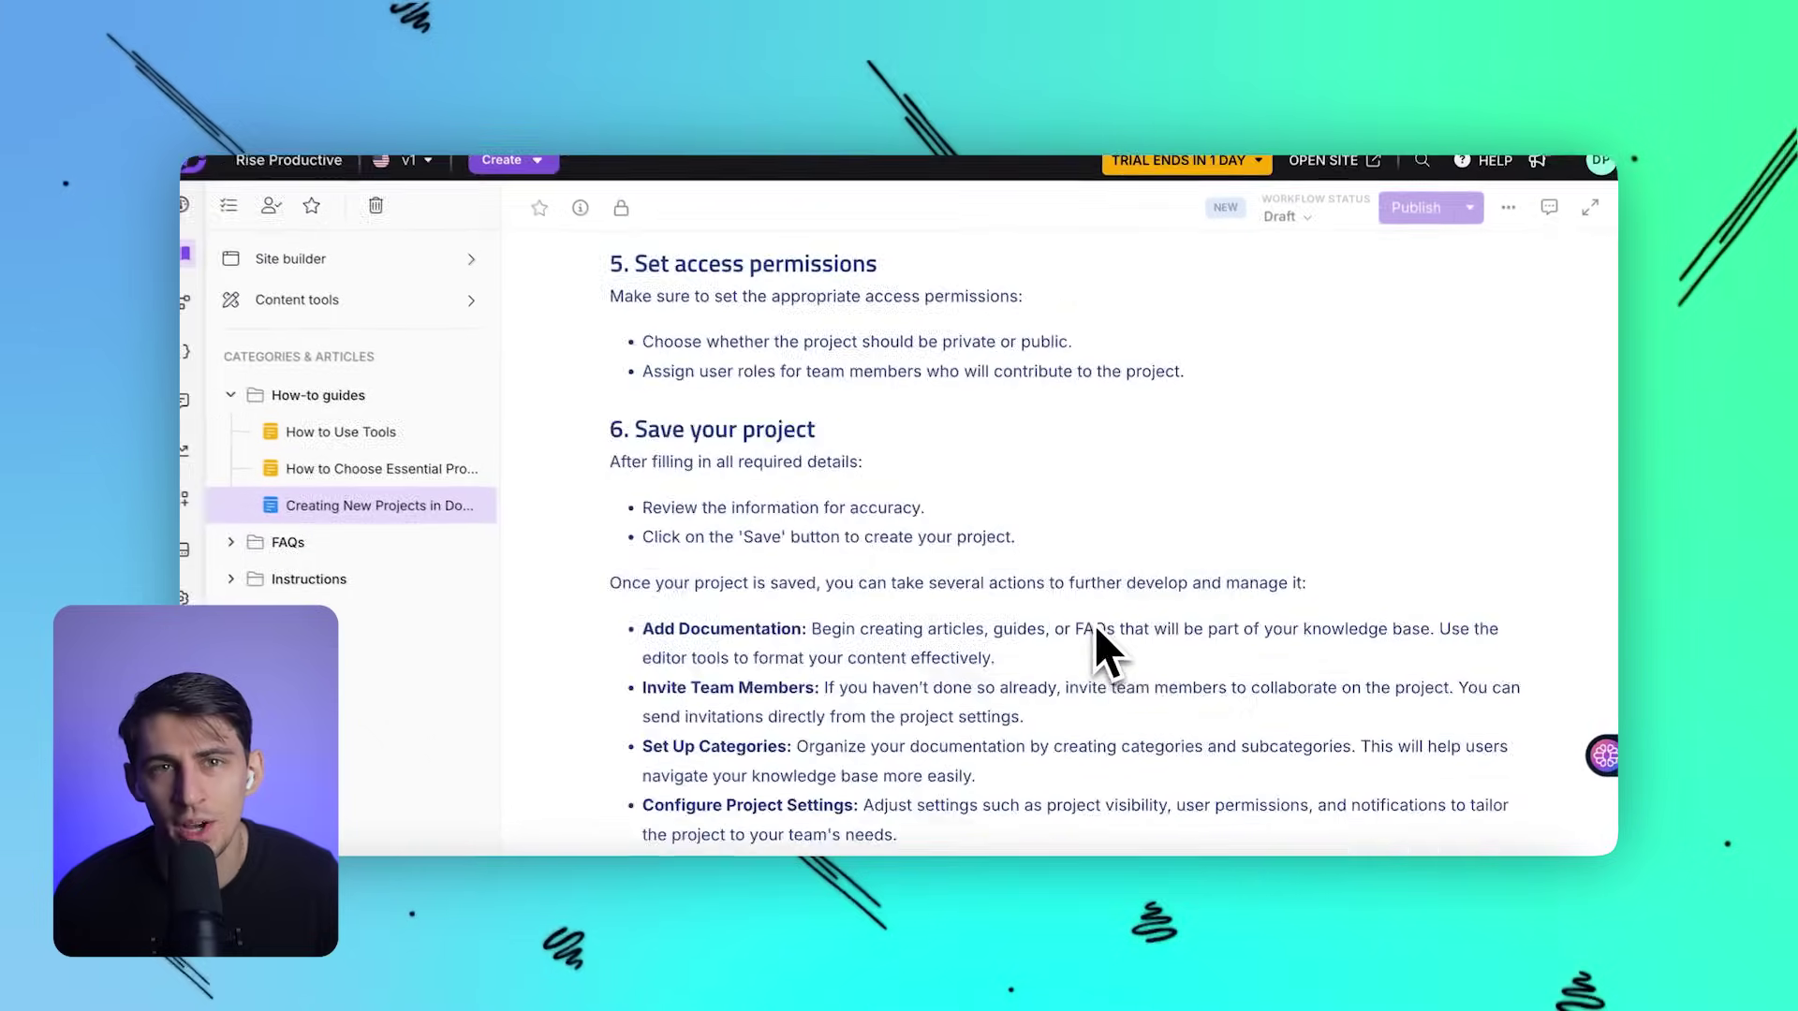
pyautogui.scroll(1, 1095, 629)
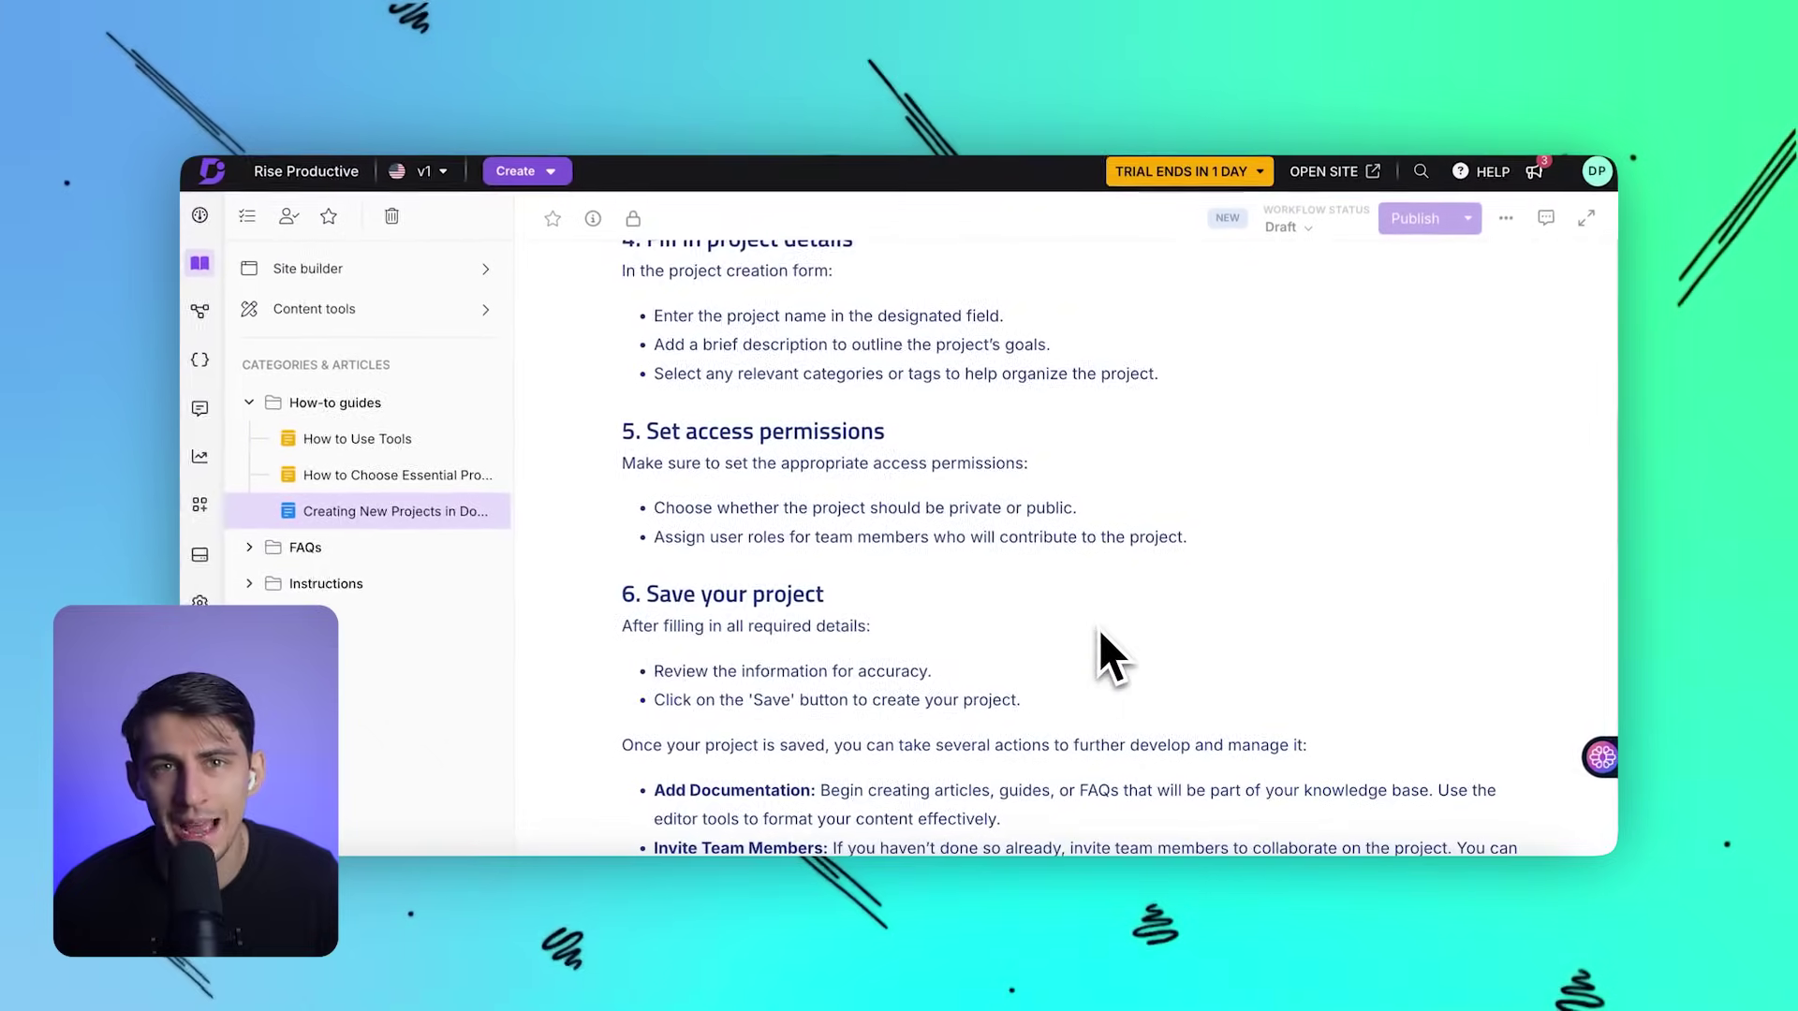
pyautogui.scroll(-3, 890, 631)
pyautogui.scroll(-1, 775, 643)
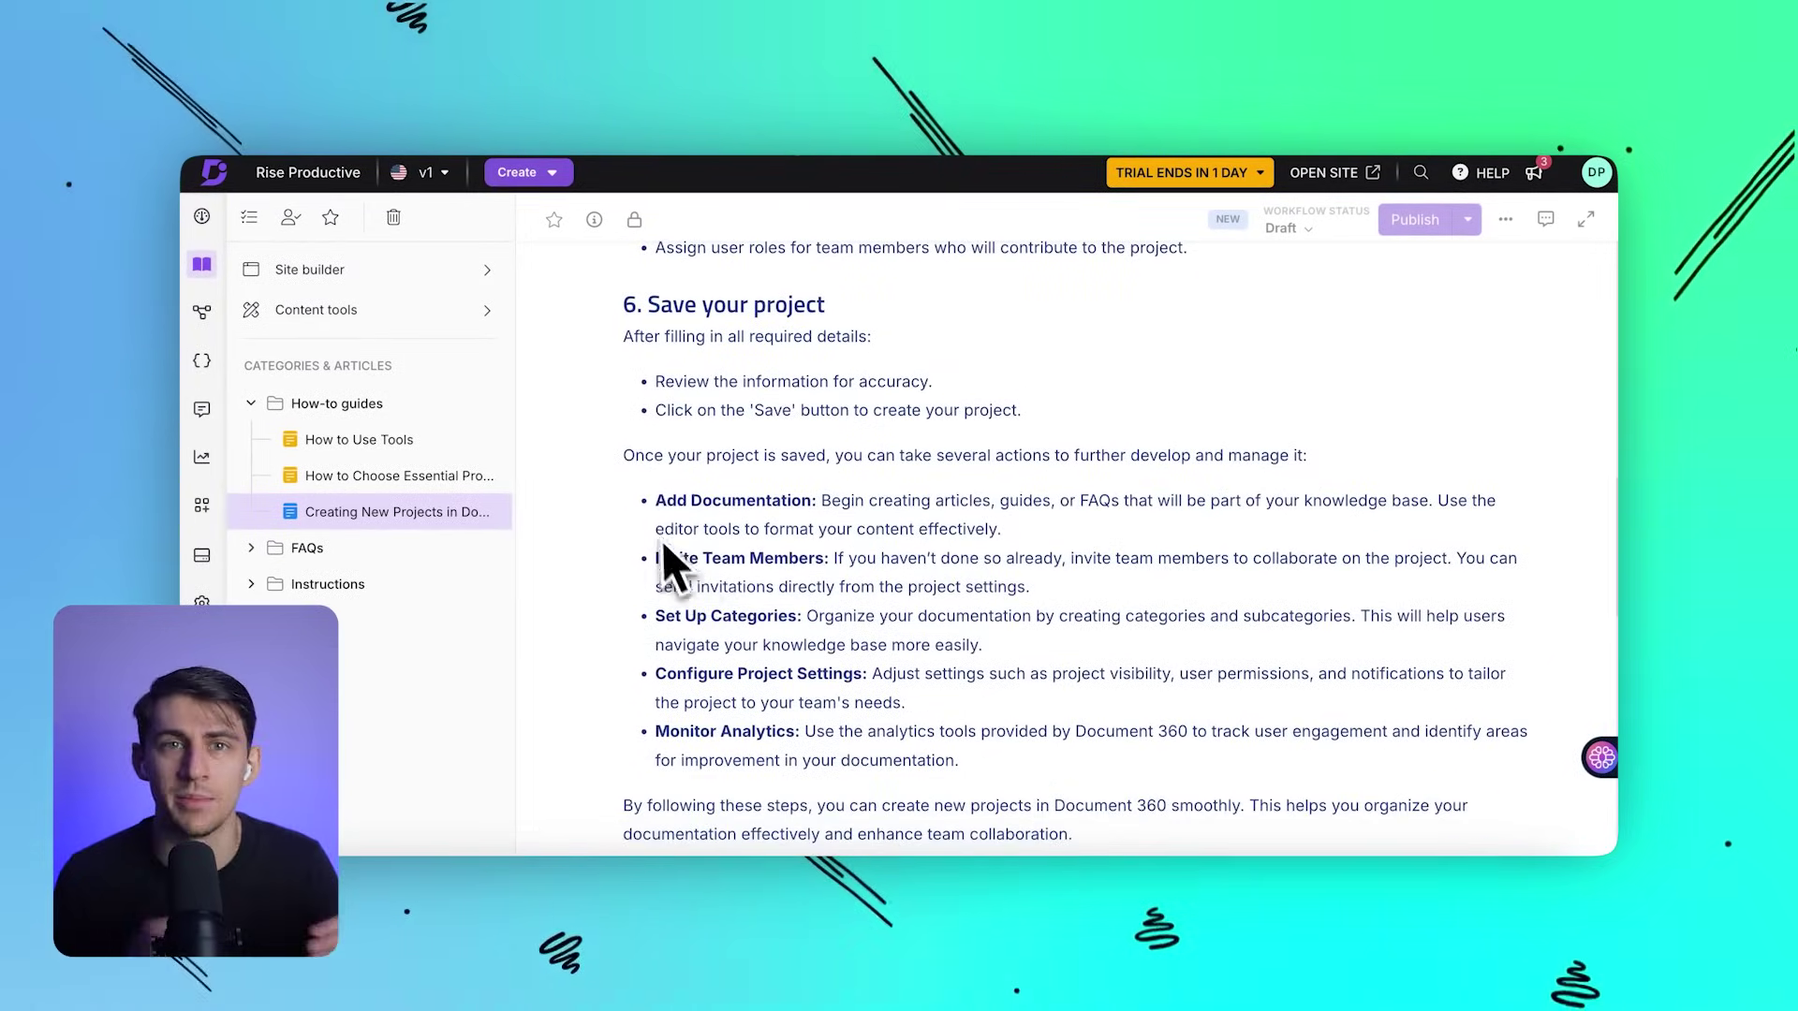
pyautogui.scroll(-1, 1064, 522)
pyautogui.scroll(-4, 1039, 514)
pyautogui.scroll(1, 824, 442)
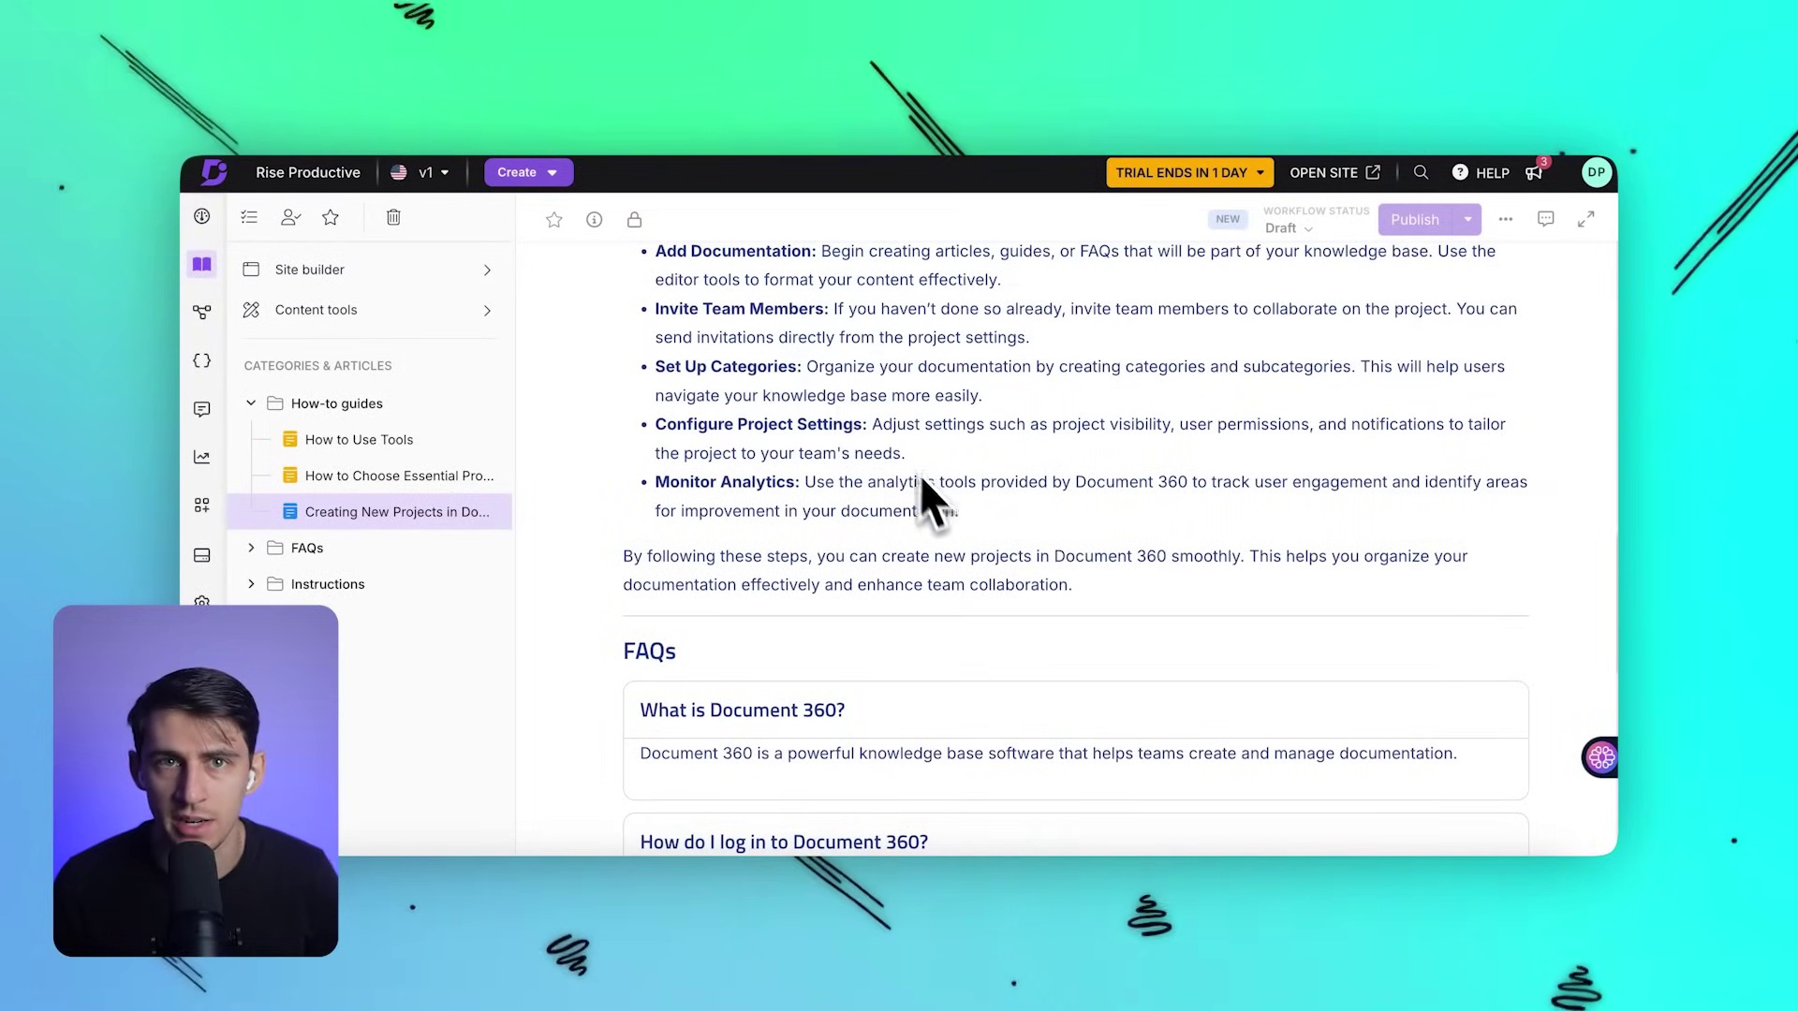
pyautogui.scroll(-5, 1088, 597)
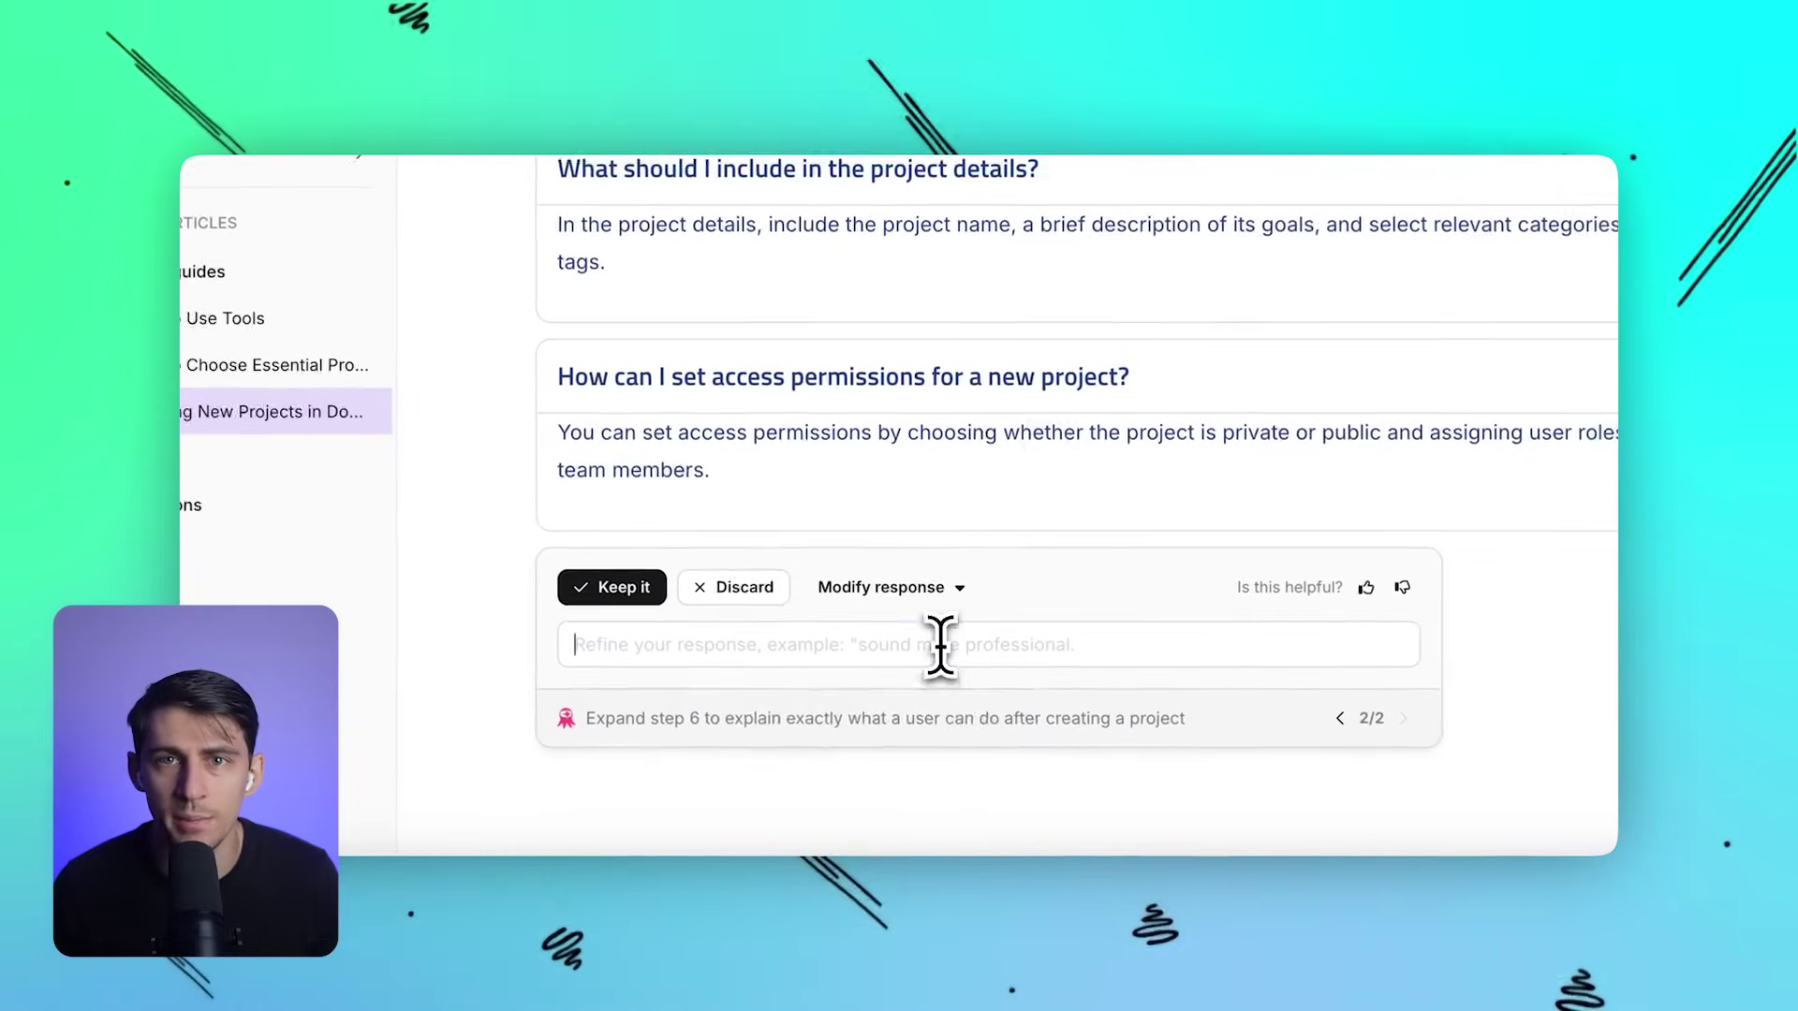
pyautogui.click(934, 690)
pyautogui.write('Be more specific in your FAQ answers')
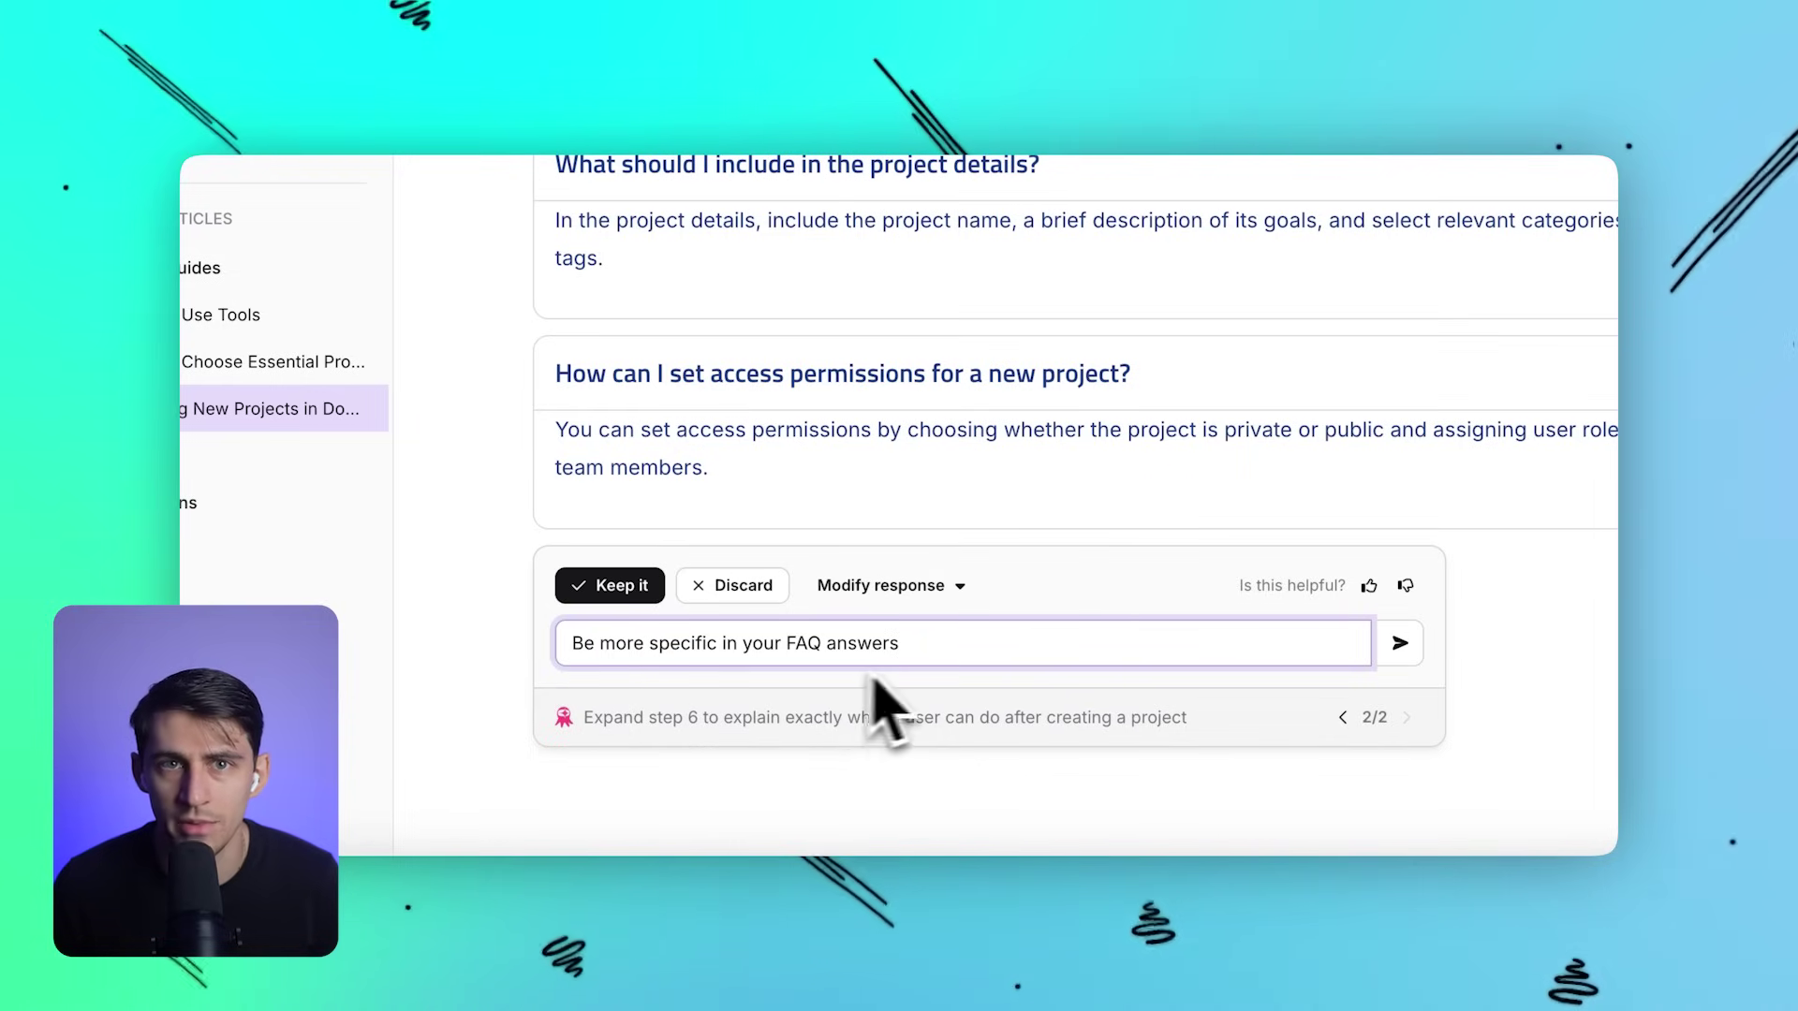
# - Show the Modify response options, leaving the 'Be more specific in your FAQ answers' request unsent
pyautogui.click(916, 602)
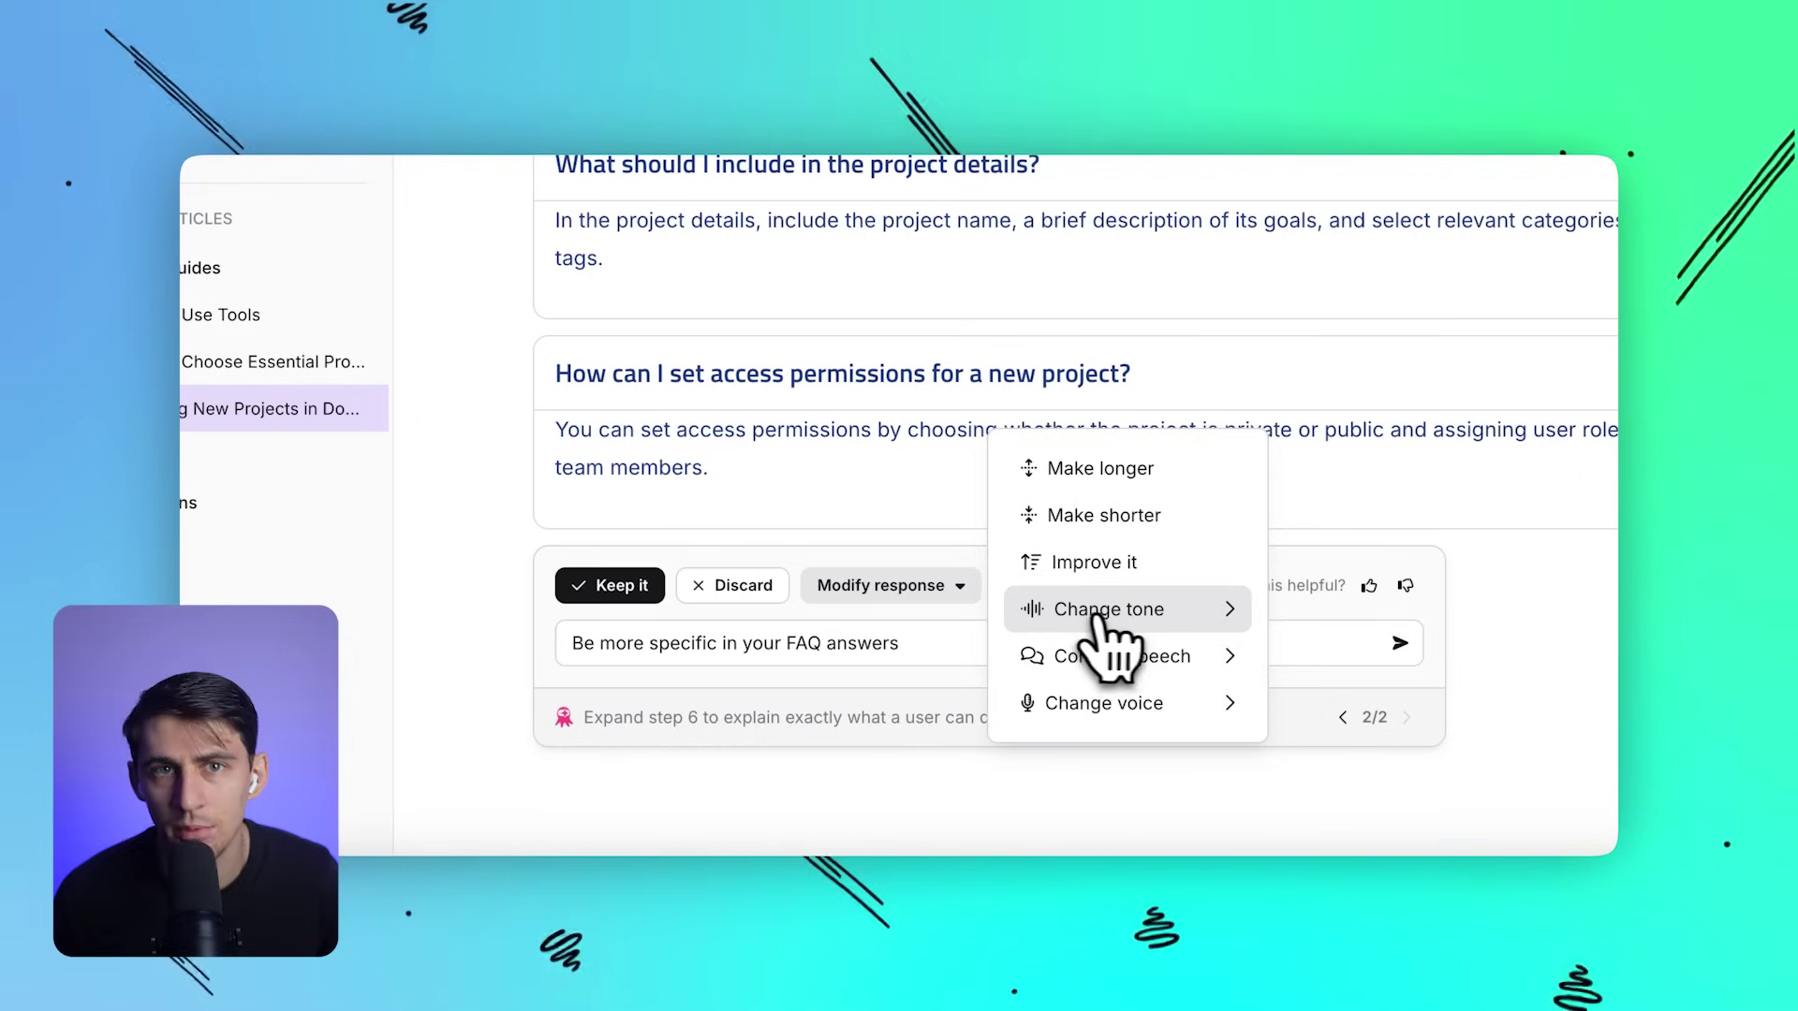
# - Regenerate the article using the Friendly tone from Change tone
pyautogui.click(1184, 618)
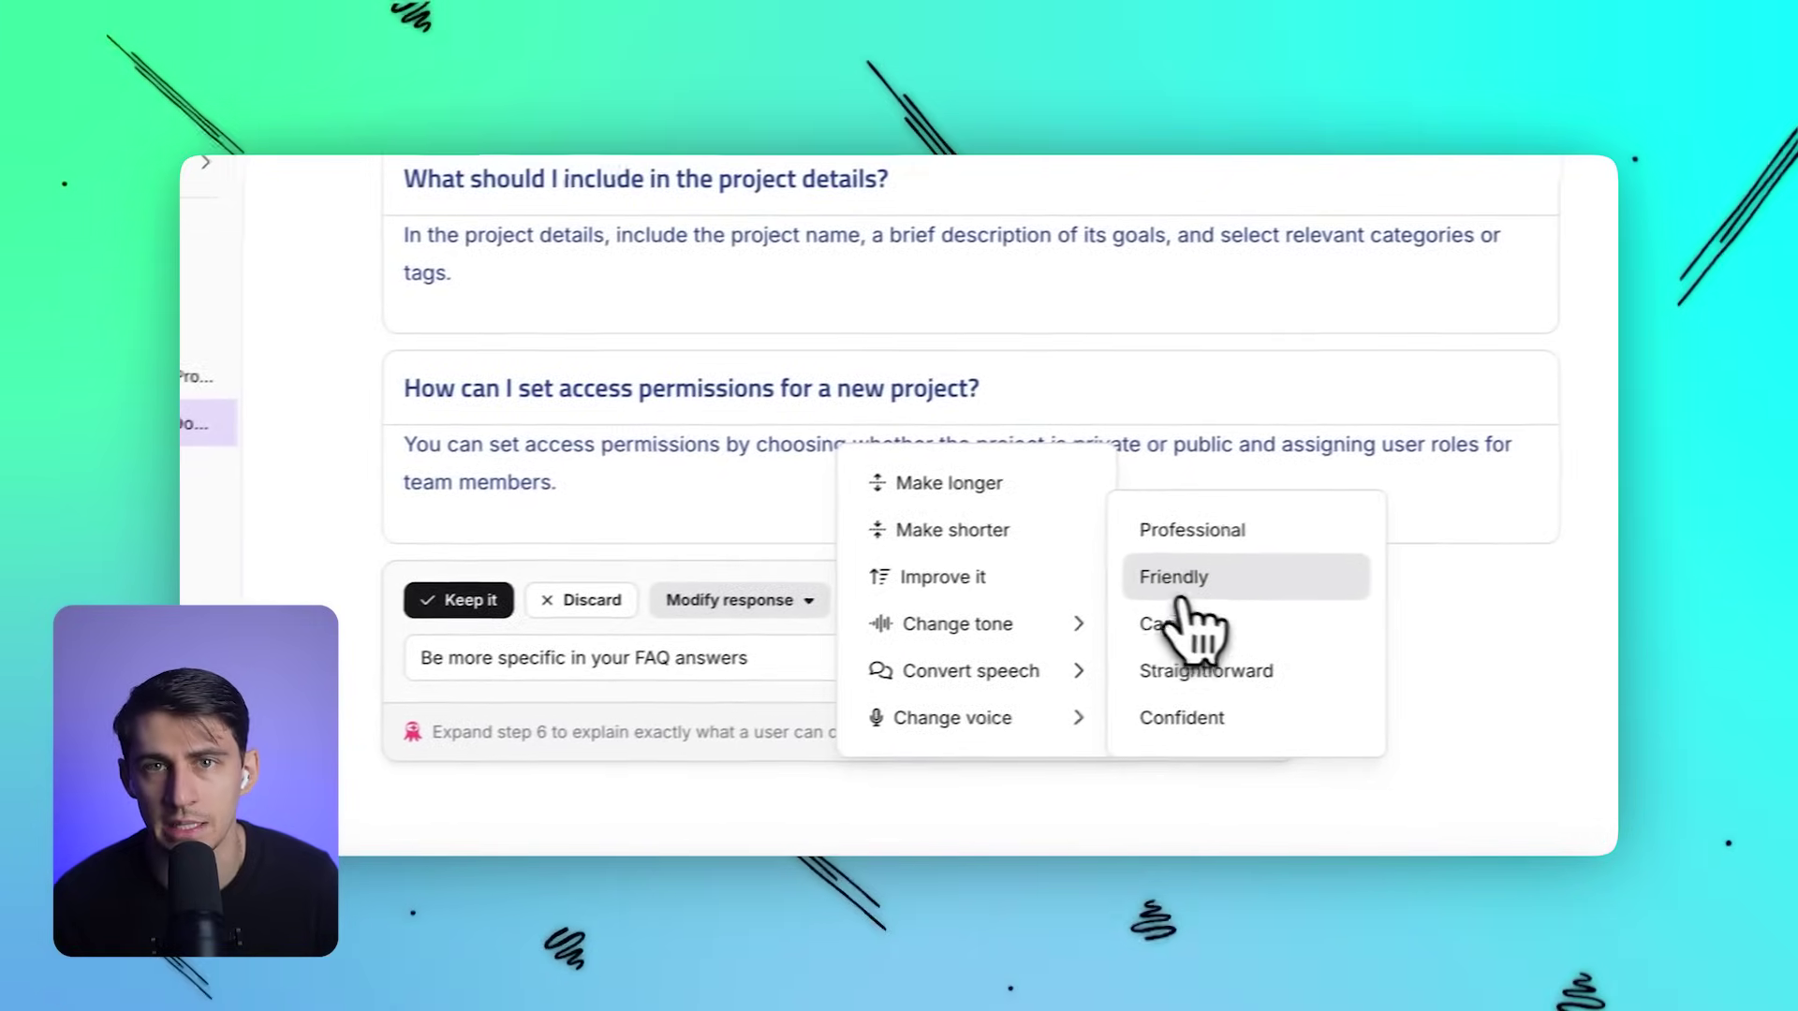
pyautogui.click(1158, 583)
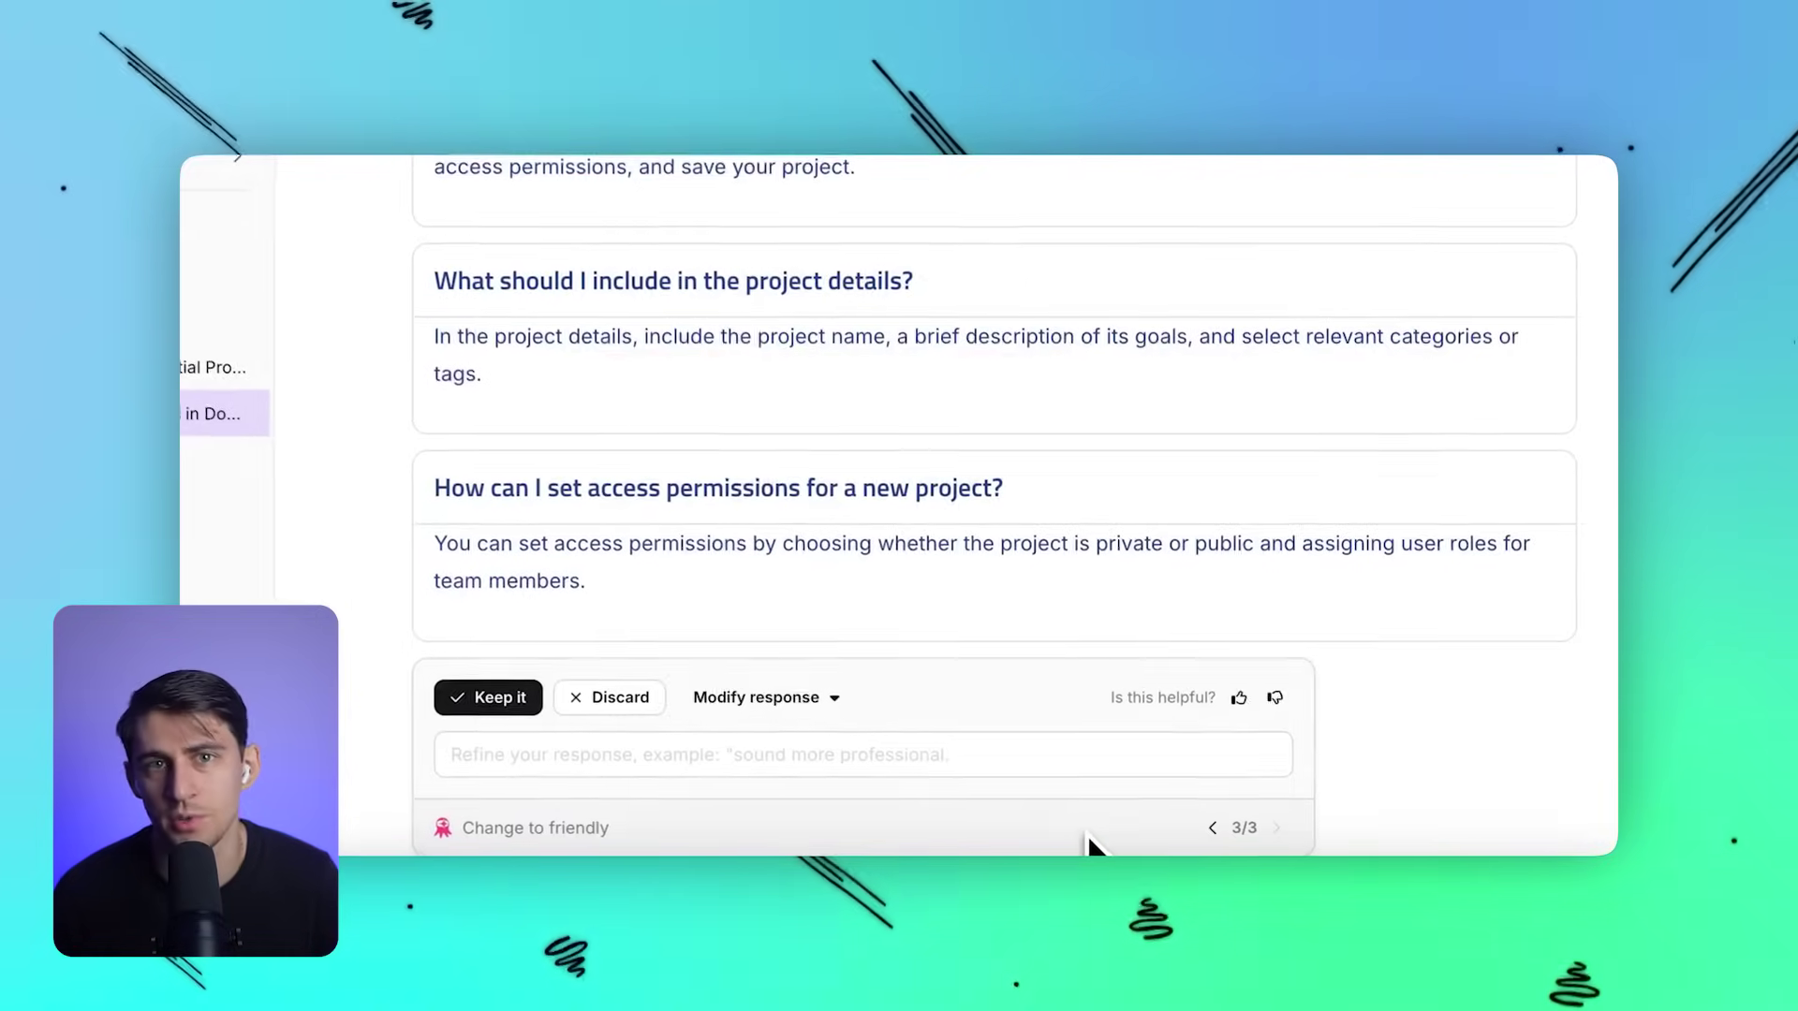
pyautogui.scroll(1, 1051, 562)
pyautogui.scroll(1, 1061, 562)
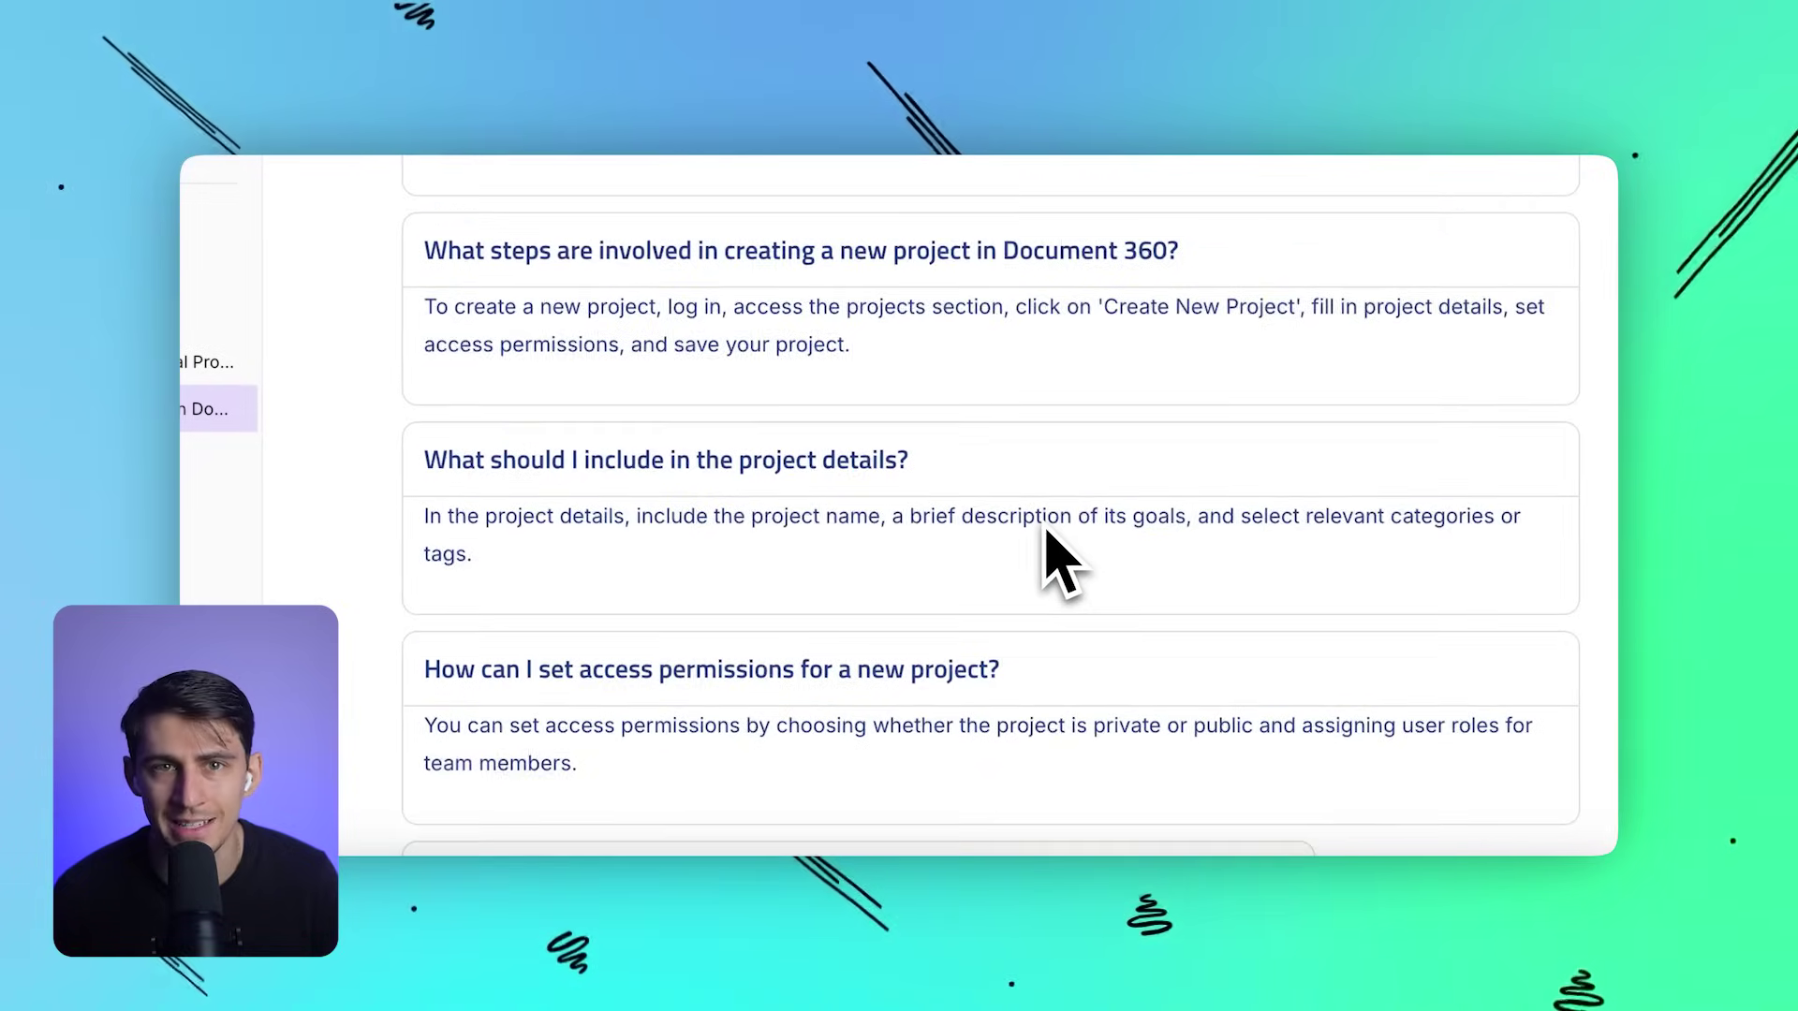
pyautogui.scroll(1, 1052, 563)
pyautogui.scroll(1, 1056, 562)
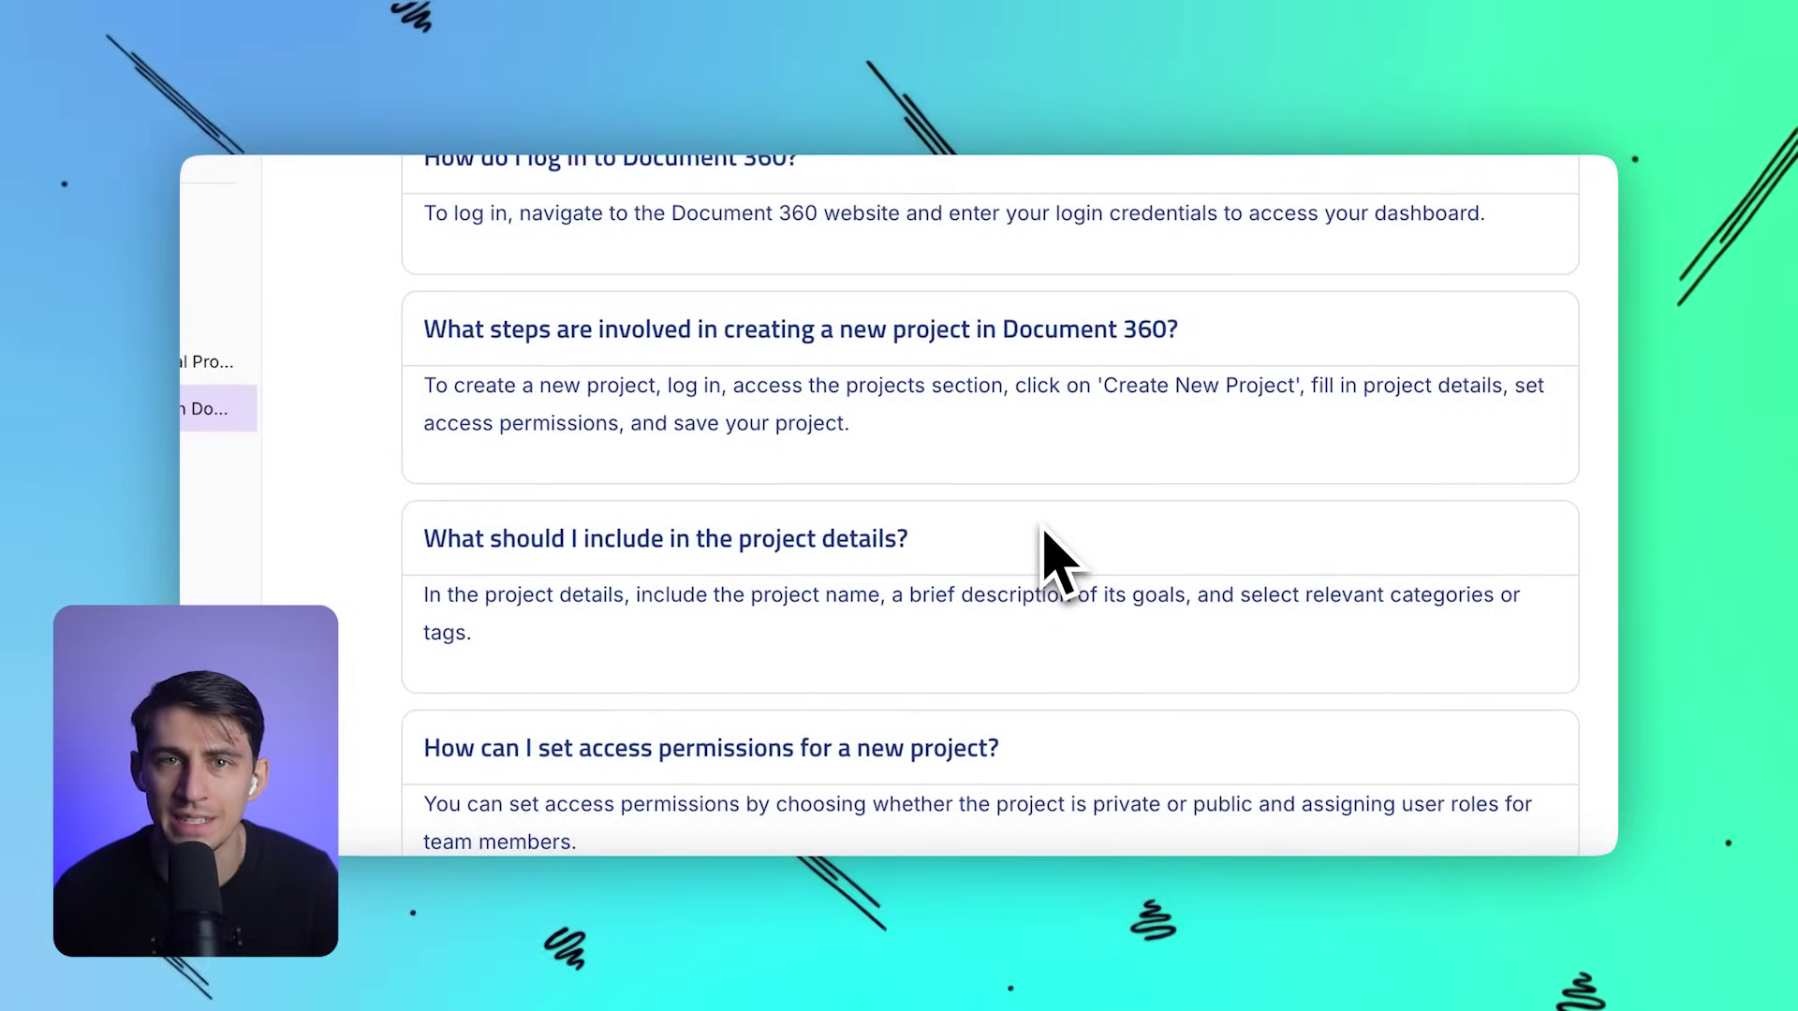
pyautogui.scroll(3, 1057, 561)
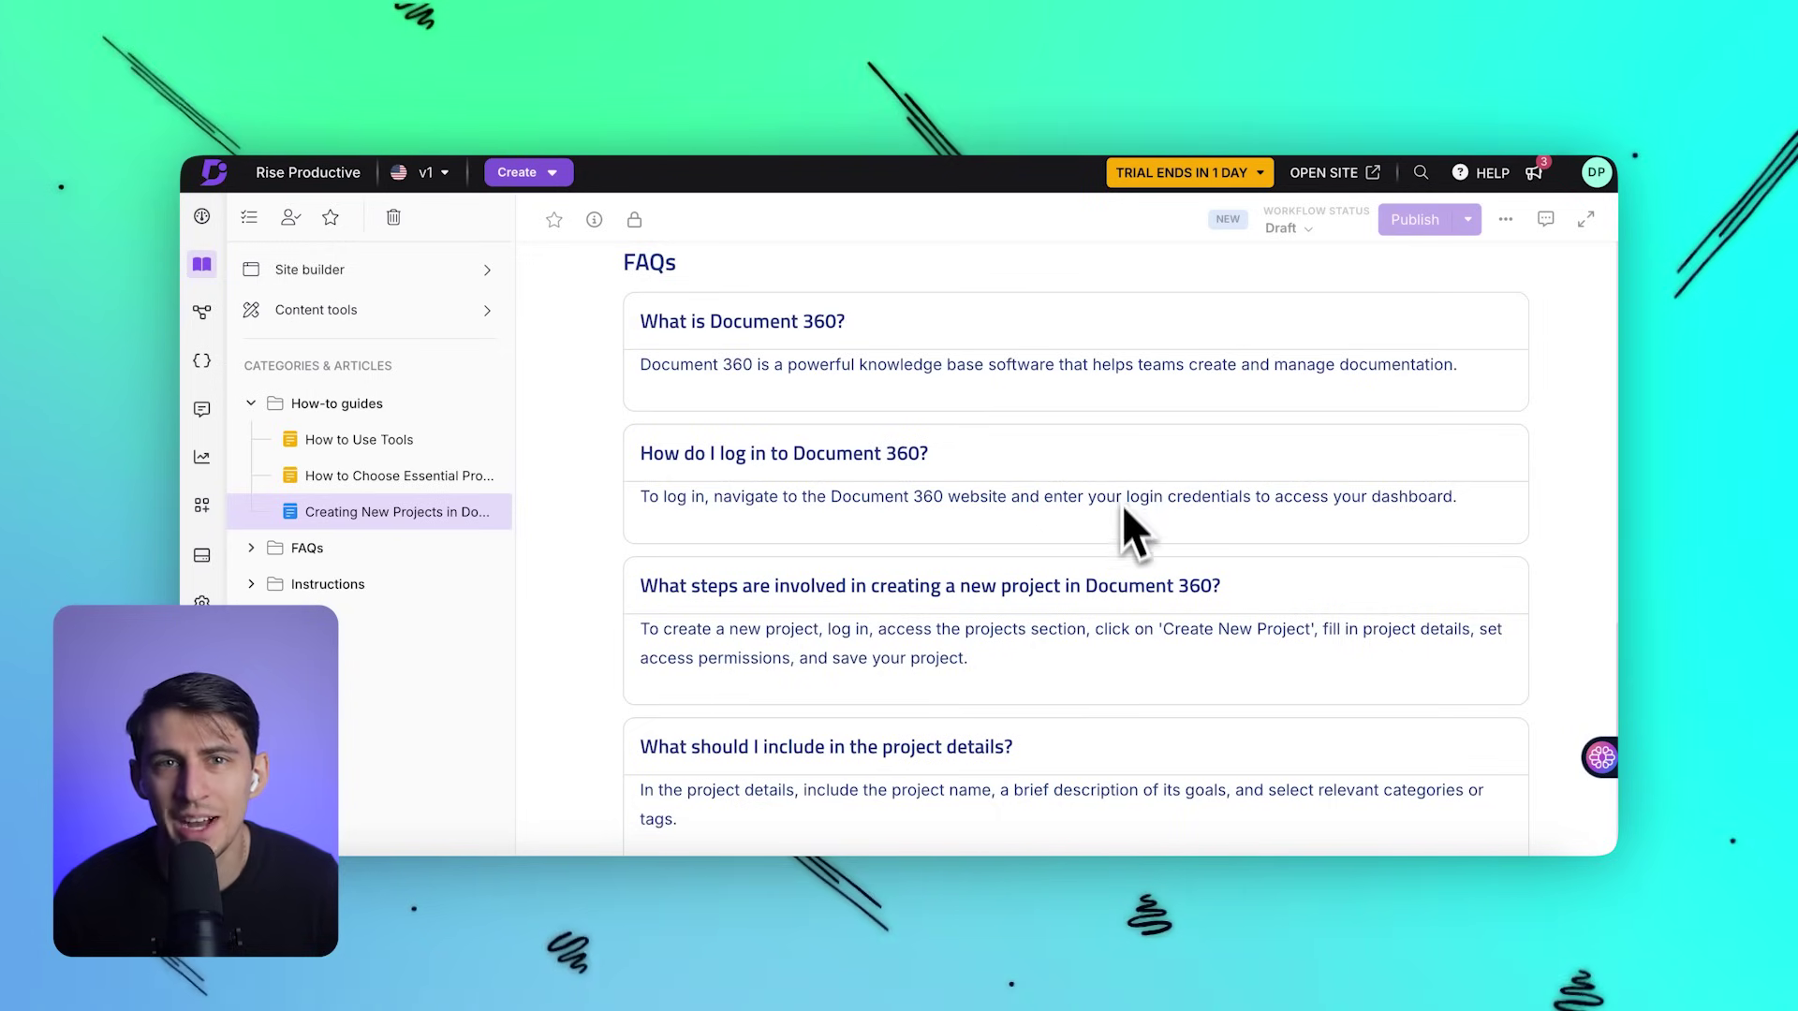
pyautogui.scroll(-1, 1125, 556)
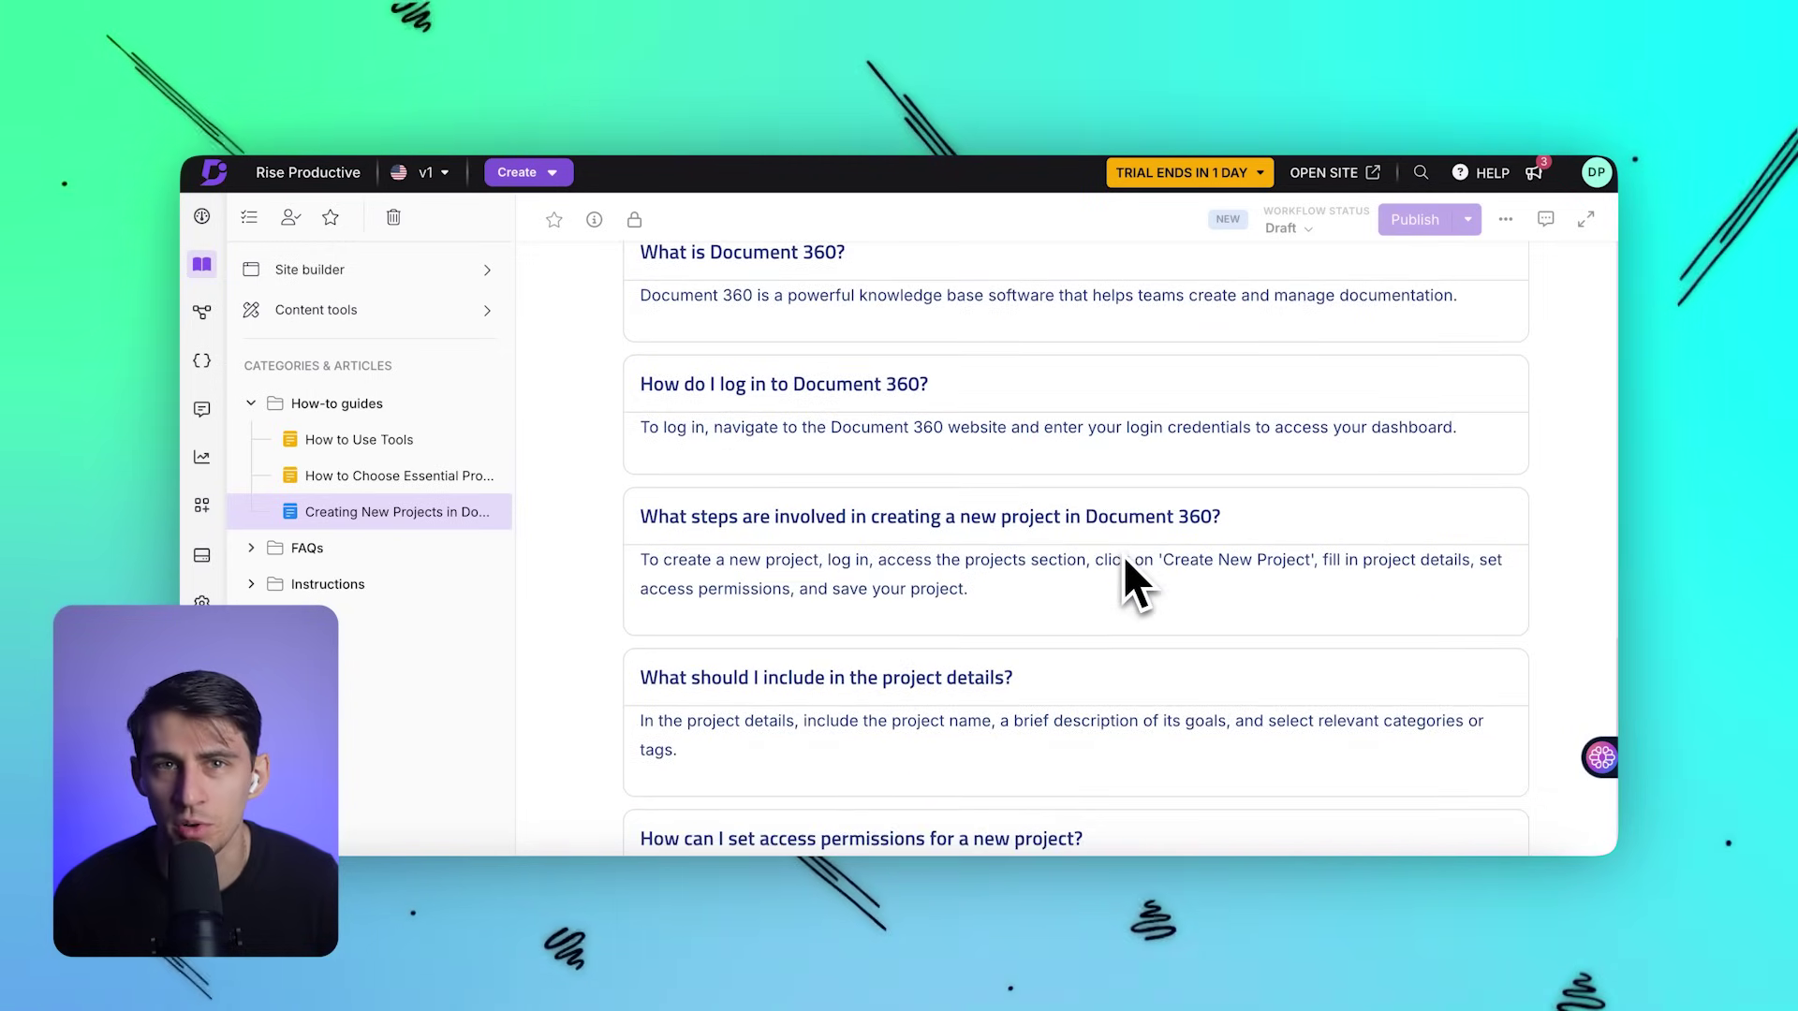
pyautogui.scroll(-1, 1122, 556)
pyautogui.scroll(-2, 1121, 556)
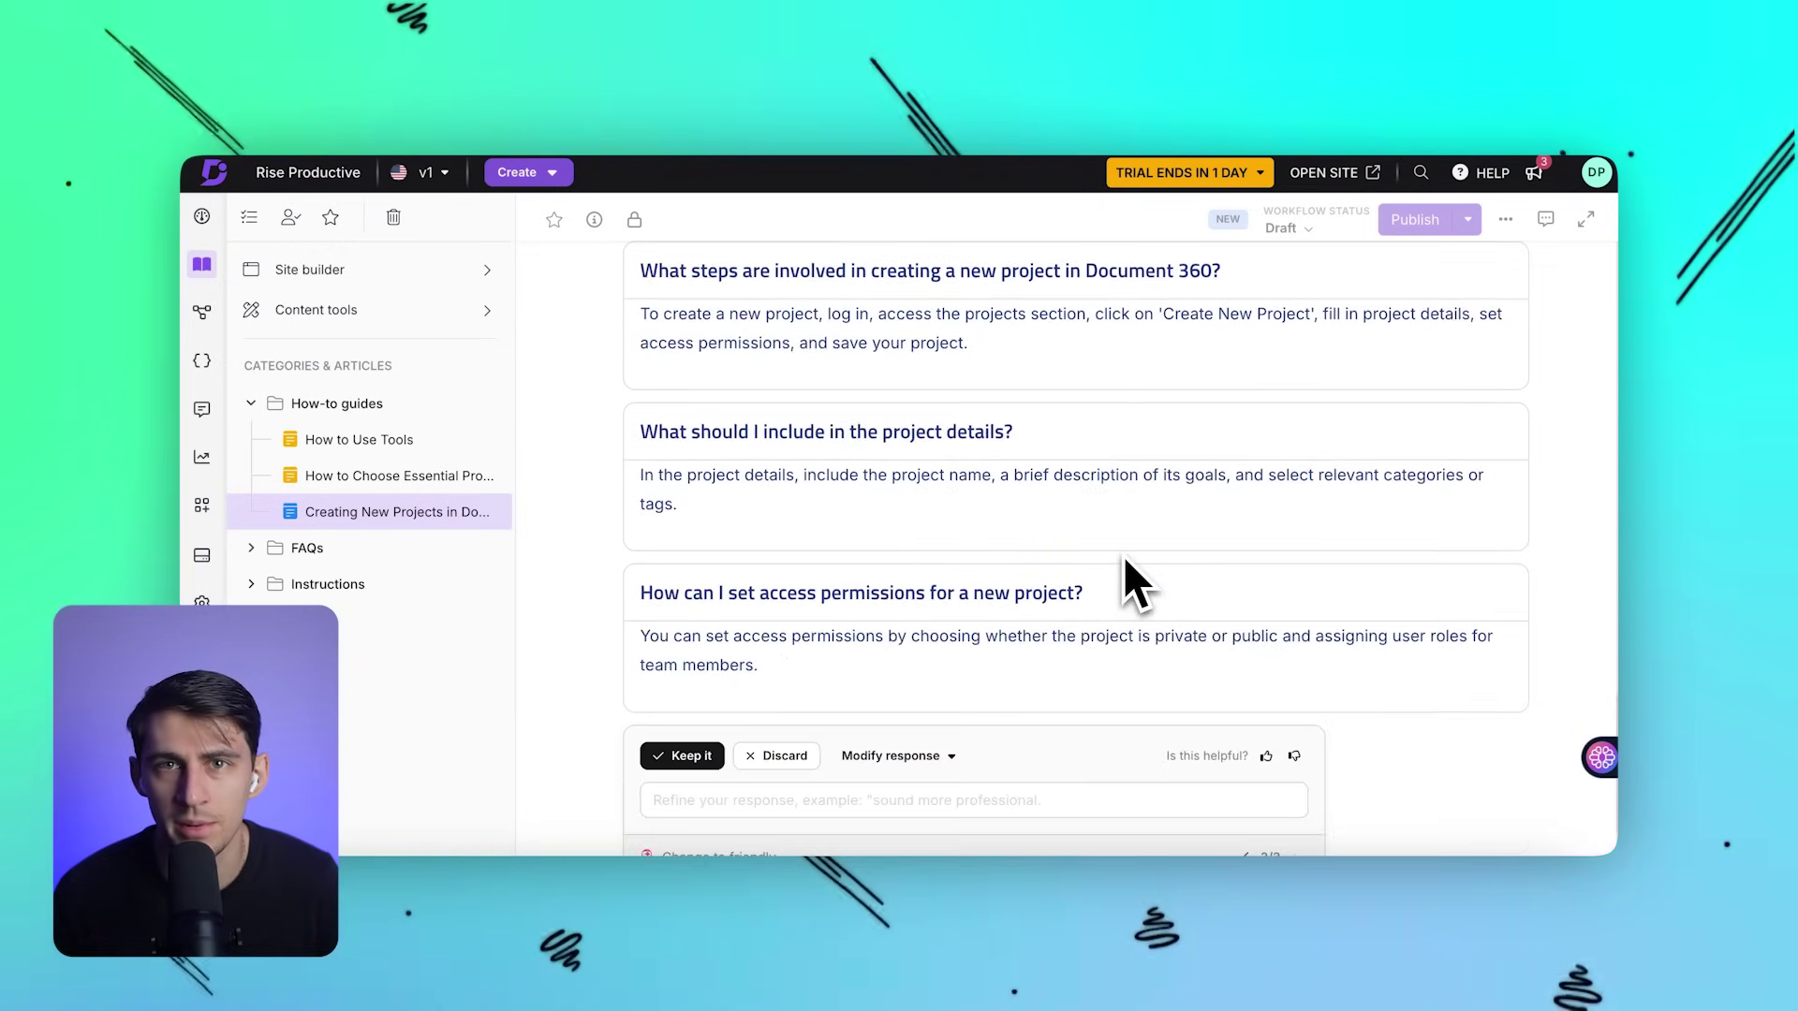
pyautogui.scroll(-1, 1132, 582)
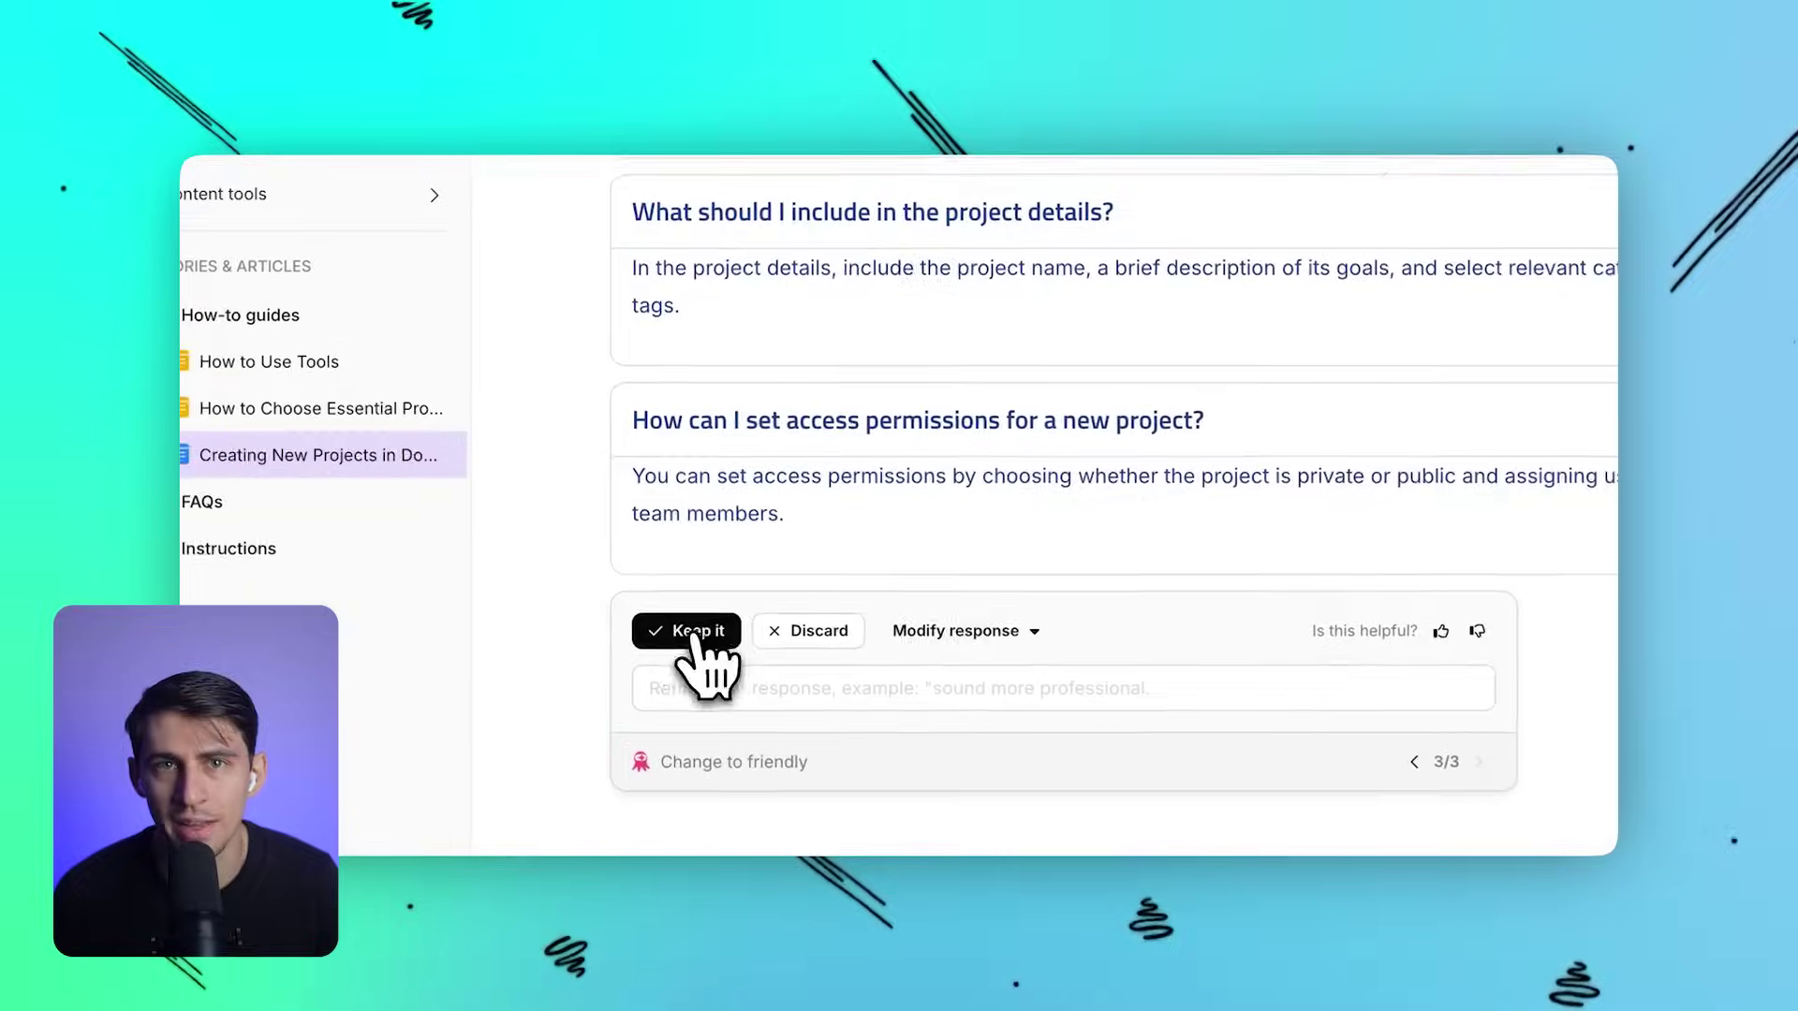
pyautogui.click(692, 632)
pyautogui.scroll(10, 891, 590)
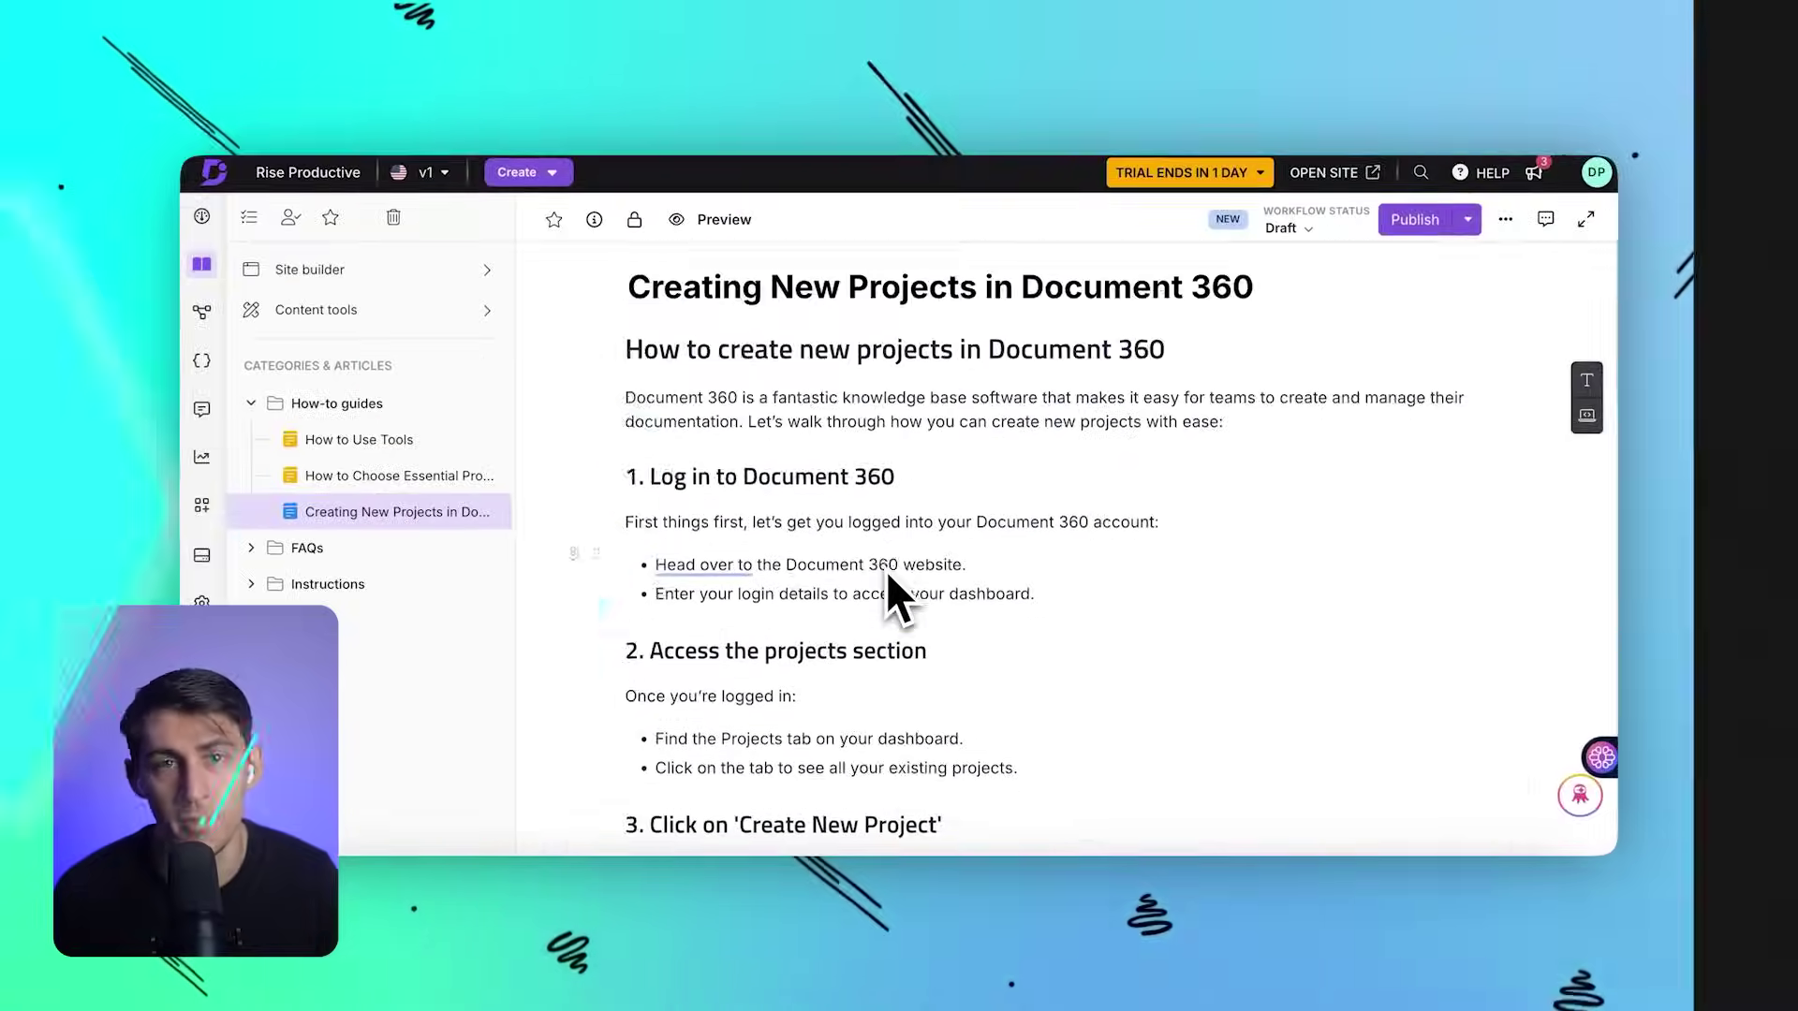